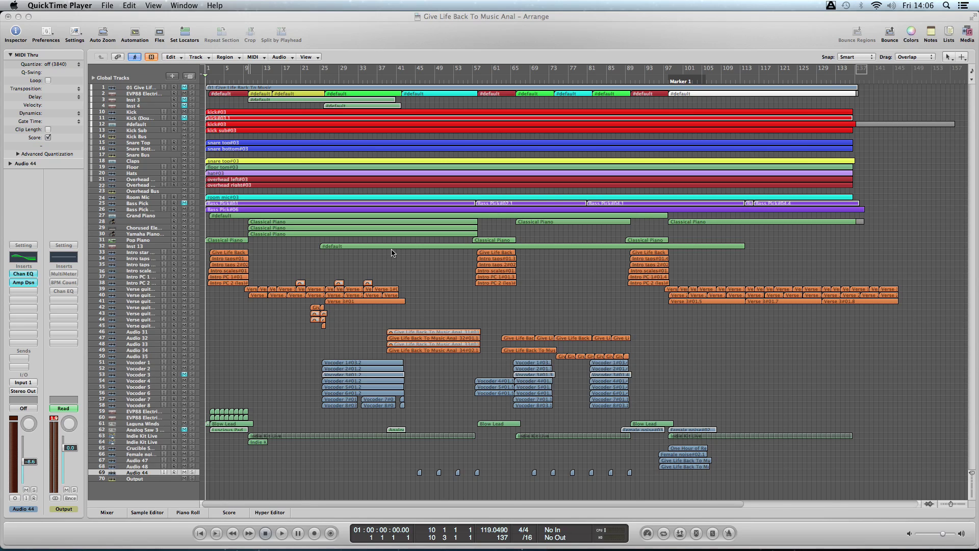
Switch to Logic Pro and read through the project notes on instrumentation, tempo and song structure.
{"action": "left_click", "coordinate": [408, 266]}
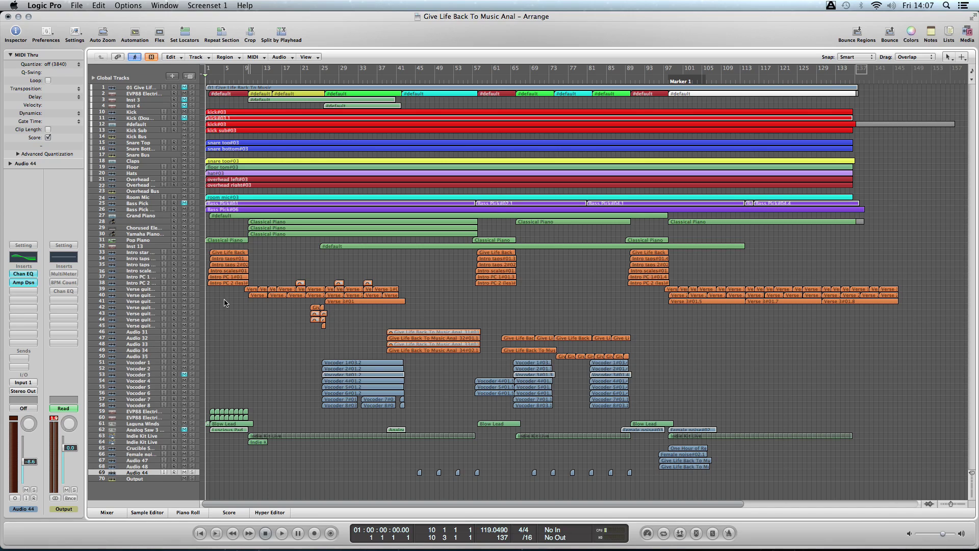
{"action": "left_click", "coordinate": [930, 34]}
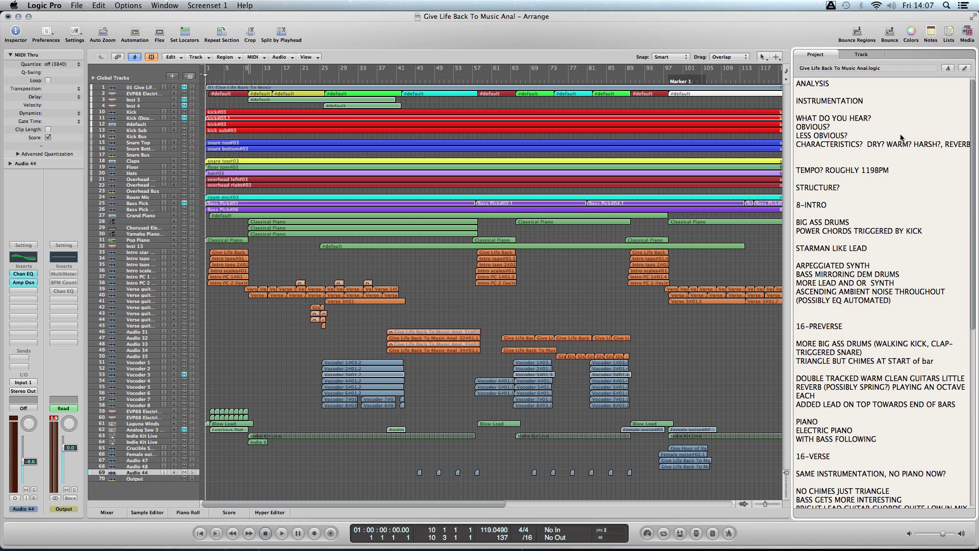
{"action": "scroll", "coordinate": [900, 136], "scroll_direction": "down", "scroll_amount": 2}
{"action": "scroll", "coordinate": [901, 136], "scroll_direction": "down", "scroll_amount": 10}
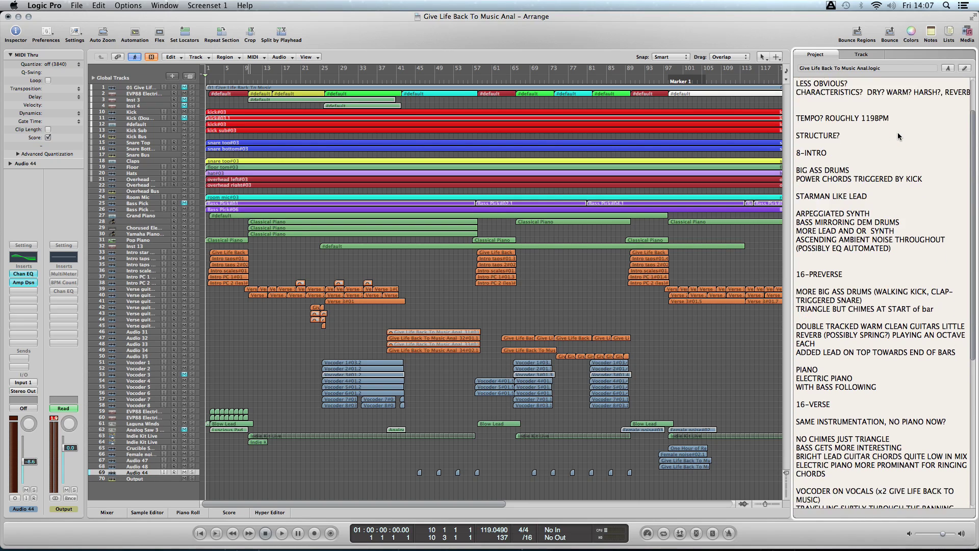
{"action": "scroll", "coordinate": [898, 137], "scroll_direction": "down", "scroll_amount": 15}
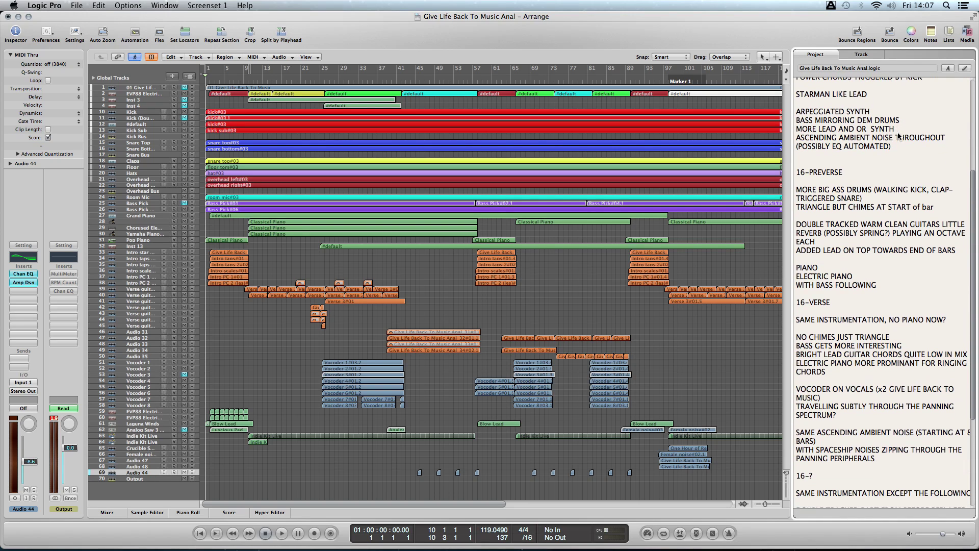
{"action": "scroll", "coordinate": [898, 132], "scroll_direction": "down", "scroll_amount": 11}
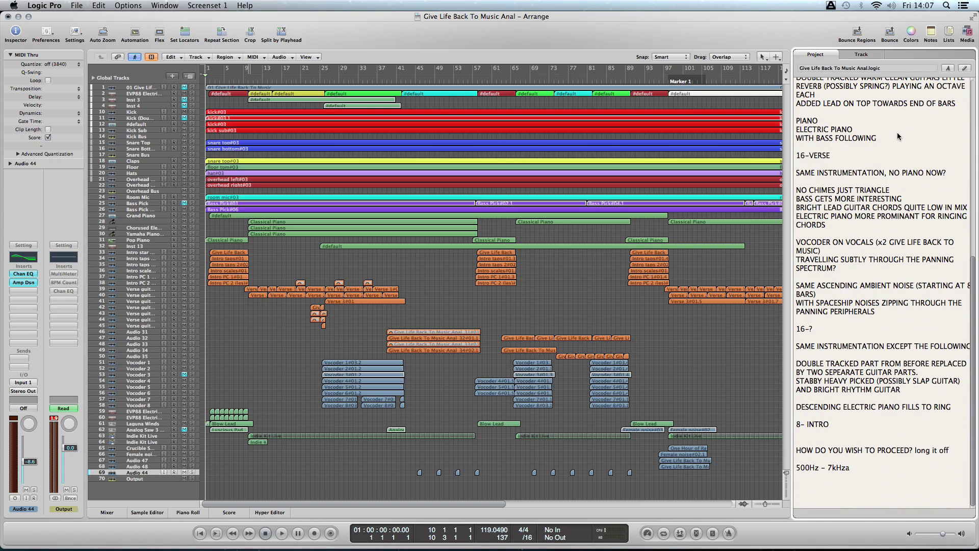
{"action": "scroll", "coordinate": [892, 279], "scroll_direction": "up", "scroll_amount": 5}
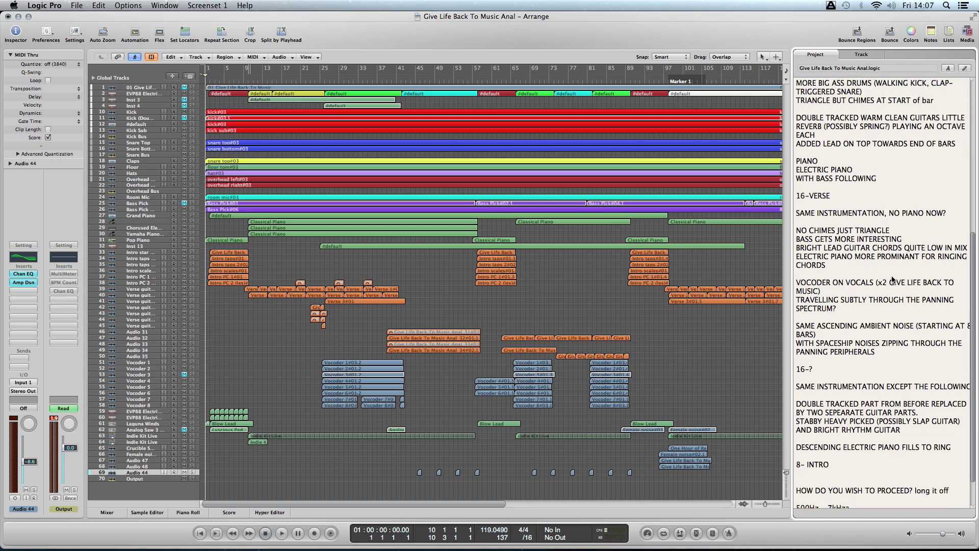
{"action": "scroll", "coordinate": [892, 279], "scroll_direction": "up", "scroll_amount": 6}
{"action": "scroll", "coordinate": [891, 278], "scroll_direction": "up", "scroll_amount": 10}
{"action": "scroll", "coordinate": [891, 280], "scroll_direction": "up", "scroll_amount": 10}
{"action": "scroll", "coordinate": [891, 277], "scroll_direction": "up", "scroll_amount": 5}
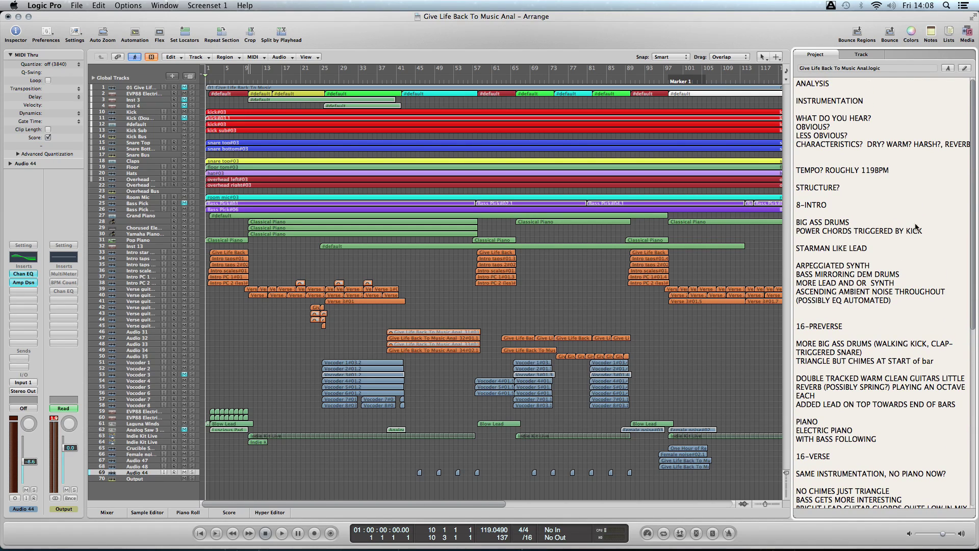
{"action": "left_click", "coordinate": [933, 32]}
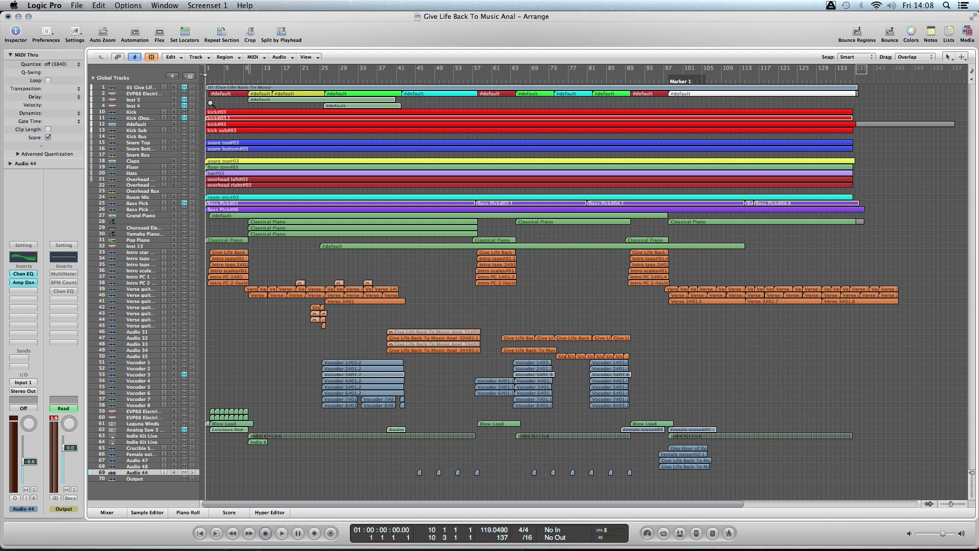
Examine the drum tracks close up from the kick down to the room mic, and on to the bass and piano tracks.
{"action": "left_click_drag", "start_coordinate": [211, 103], "coordinate": [299, 192]}
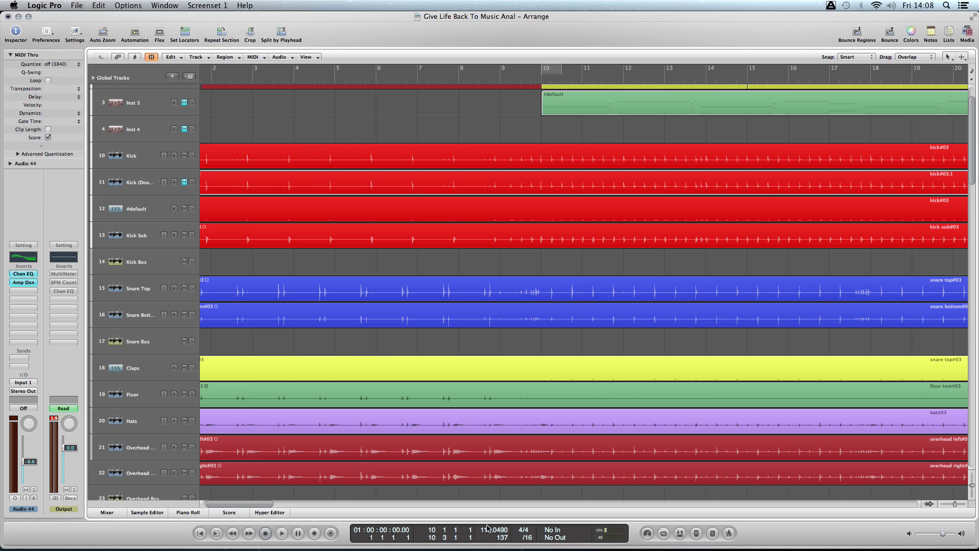
{"action": "scroll", "coordinate": [486, 316], "scroll_direction": "left", "scroll_amount": 3}
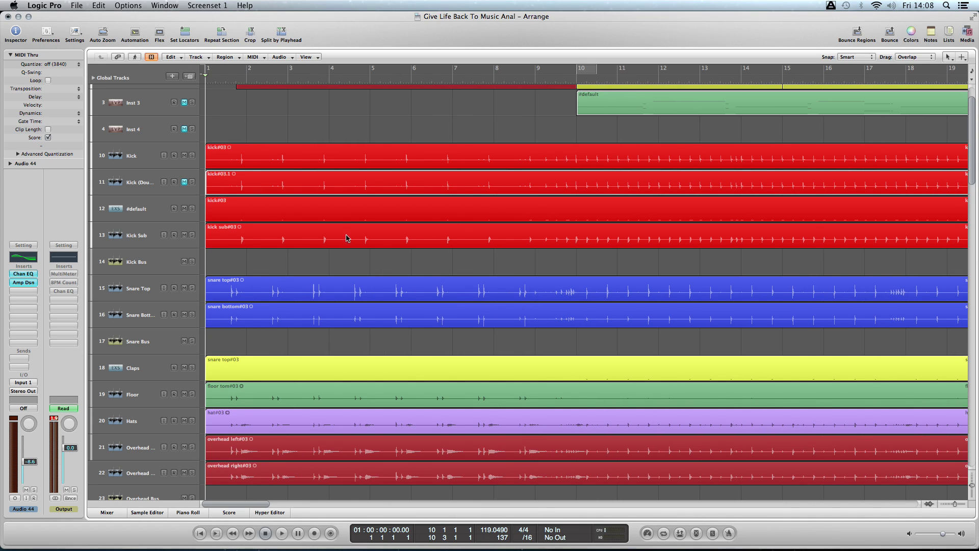
{"action": "scroll", "coordinate": [535, 253], "scroll_direction": "down", "scroll_amount": 8}
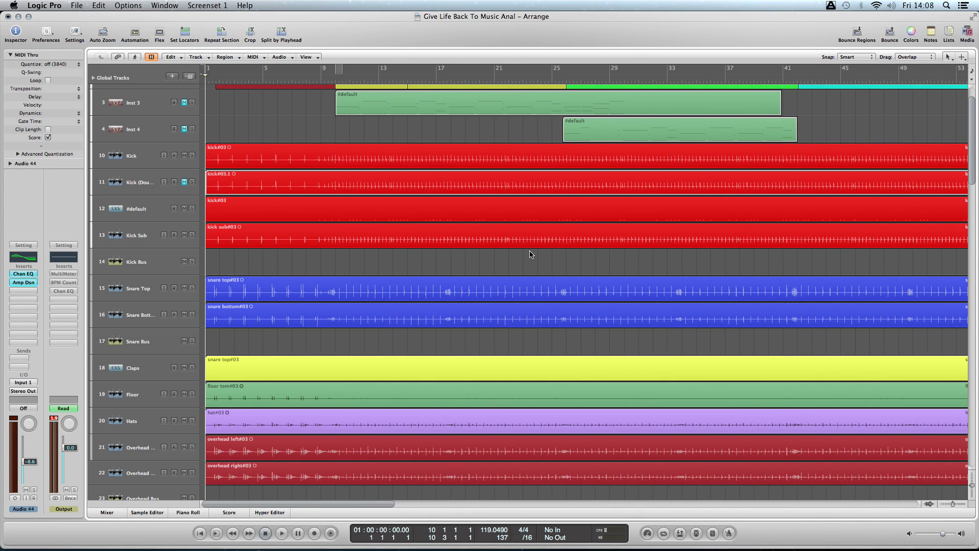
{"action": "scroll", "coordinate": [531, 254], "scroll_direction": "down", "scroll_amount": 5}
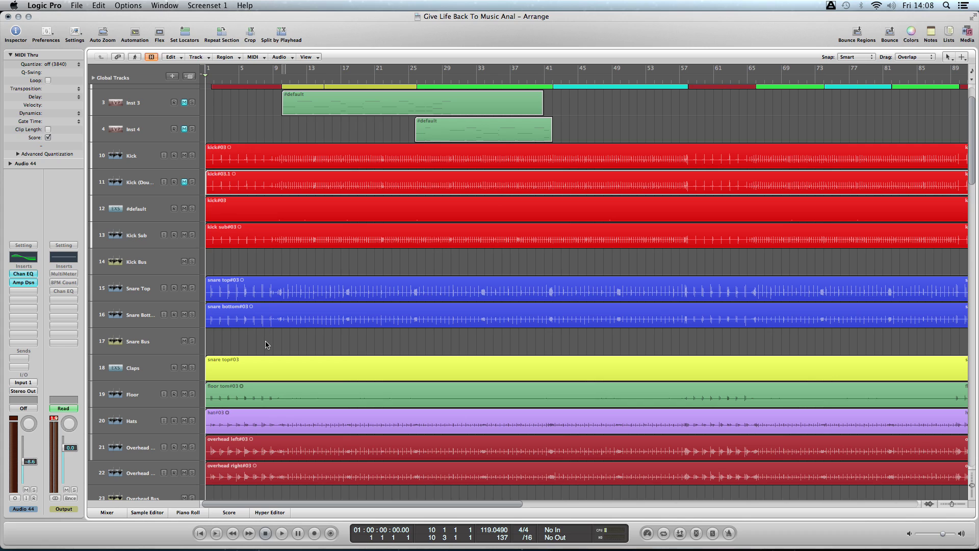
{"action": "scroll", "coordinate": [265, 347], "scroll_direction": "down", "scroll_amount": 2}
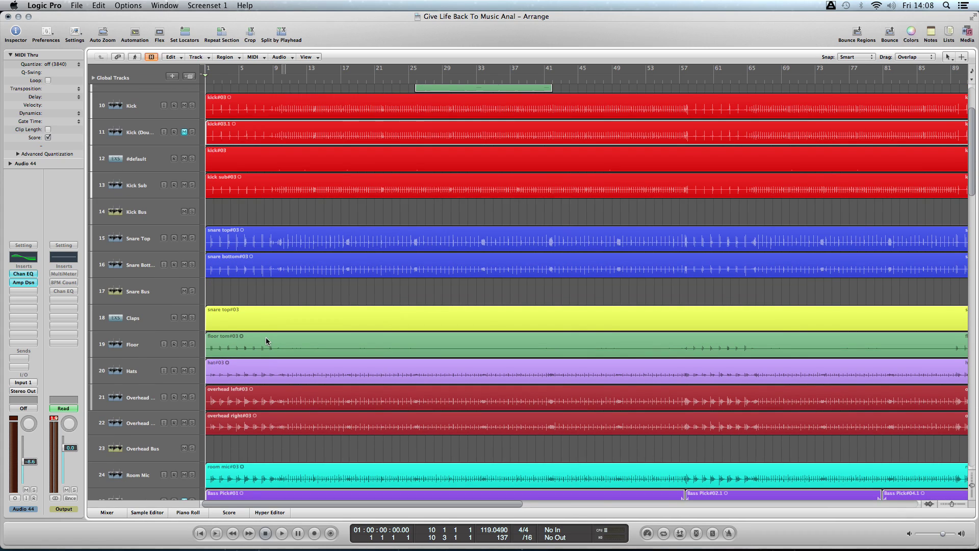
{"action": "scroll", "coordinate": [266, 339], "scroll_direction": "up", "scroll_amount": 1}
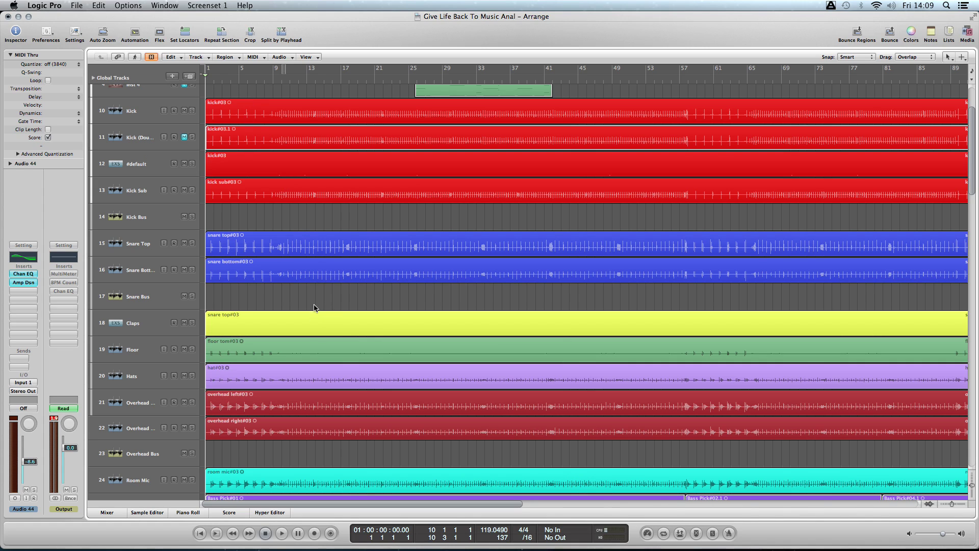
{"action": "scroll", "coordinate": [275, 210], "scroll_direction": "down", "scroll_amount": 1}
{"action": "scroll", "coordinate": [275, 210], "scroll_direction": "down", "scroll_amount": 5}
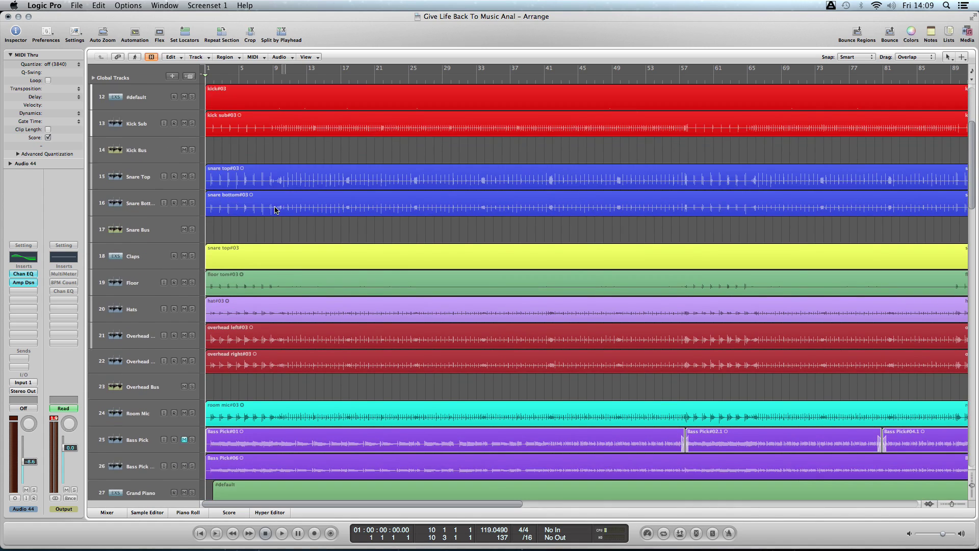
{"action": "scroll", "coordinate": [274, 210], "scroll_direction": "down", "scroll_amount": 5}
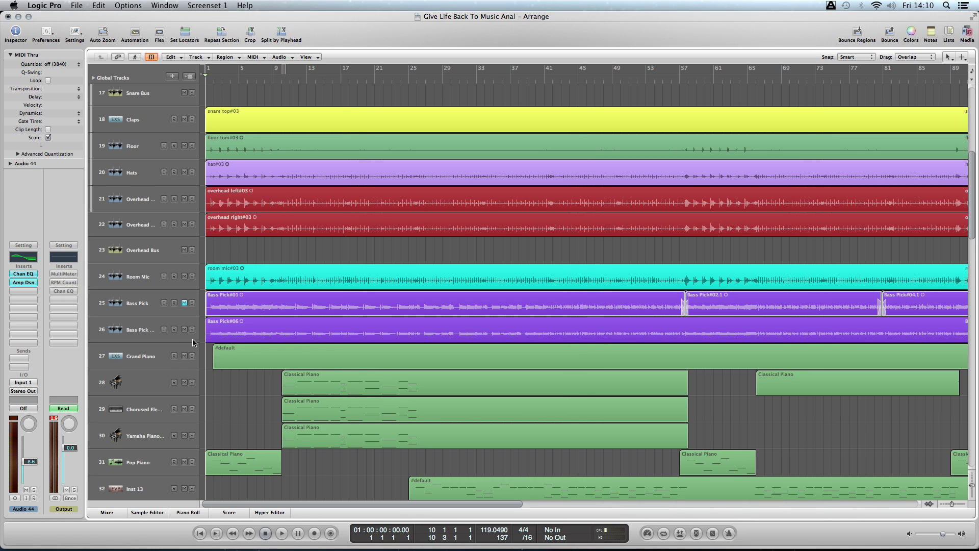
Take the MultiMeter on the output channel out of bypass and set a cycle region from bar 13 to bar 49.
{"action": "left_click", "coordinate": [71, 275]}
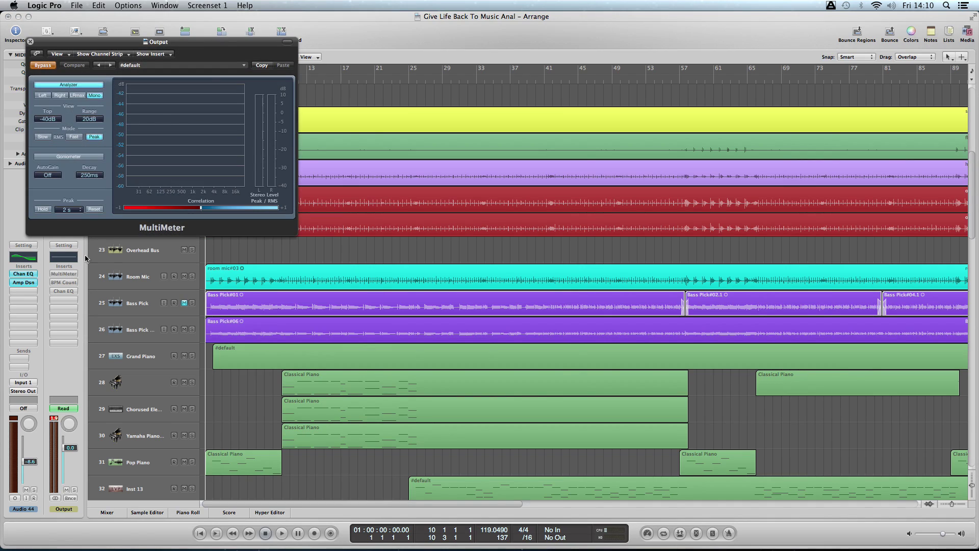
{"action": "left_click_drag", "start_coordinate": [213, 41], "coordinate": [569, 116]}
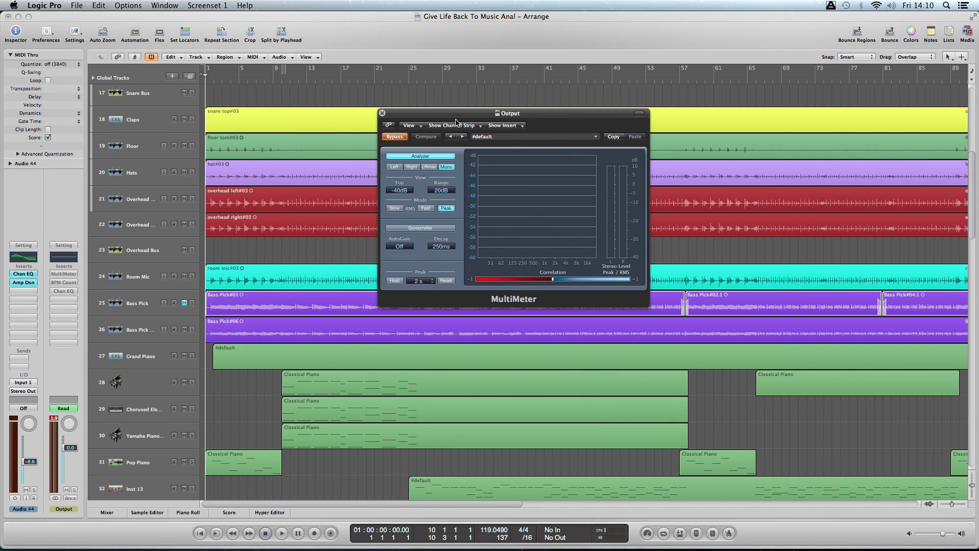
{"action": "left_click", "coordinate": [398, 137]}
{"action": "left_click_drag", "start_coordinate": [310, 71], "coordinate": [613, 70]}
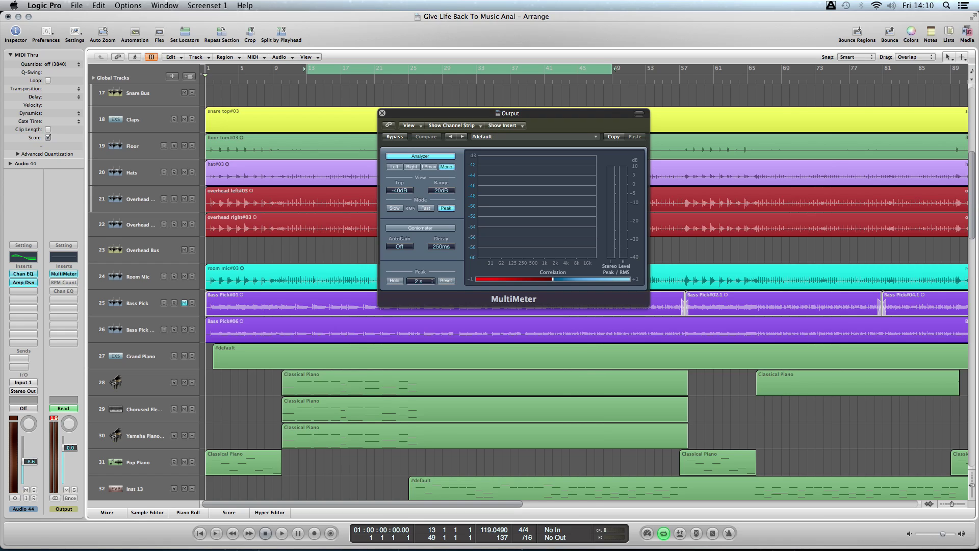
{"action": "left_click", "coordinate": [382, 113]}
Select the Hats track, play the song briefly from about bar 2, and turn cycle mode off.
{"action": "scroll", "coordinate": [259, 250], "scroll_direction": "down", "scroll_amount": 1}
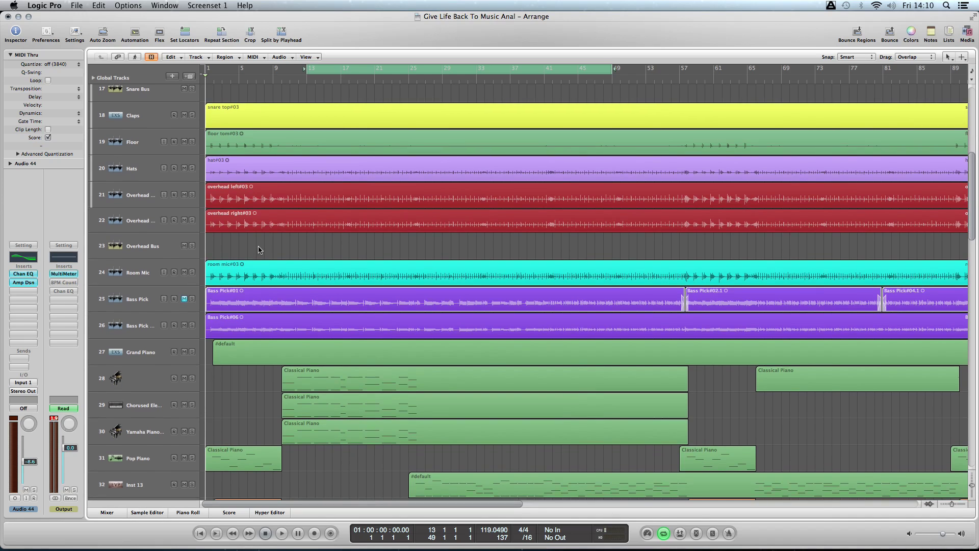
{"action": "scroll", "coordinate": [259, 250], "scroll_direction": "up", "scroll_amount": 3}
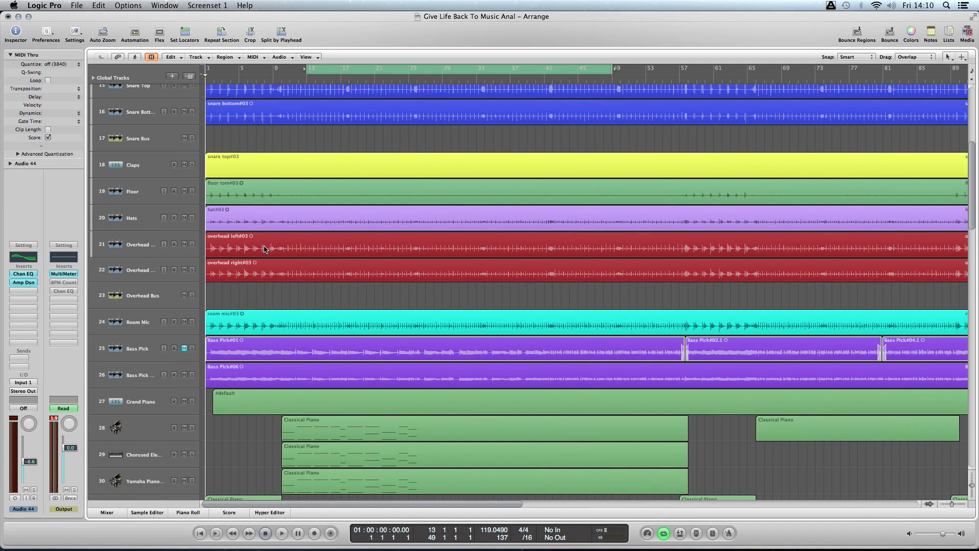
{"action": "left_click", "coordinate": [138, 217]}
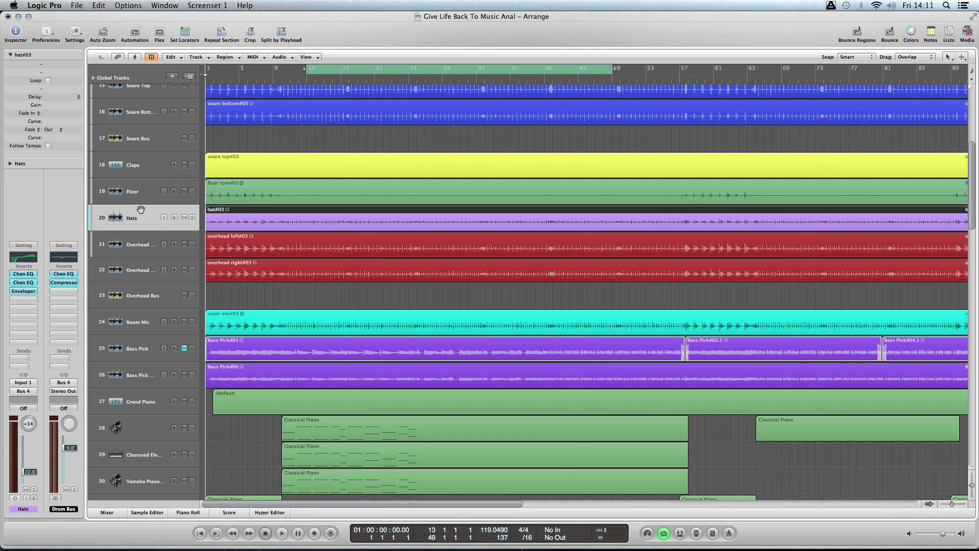
{"action": "key", "text": "space"}
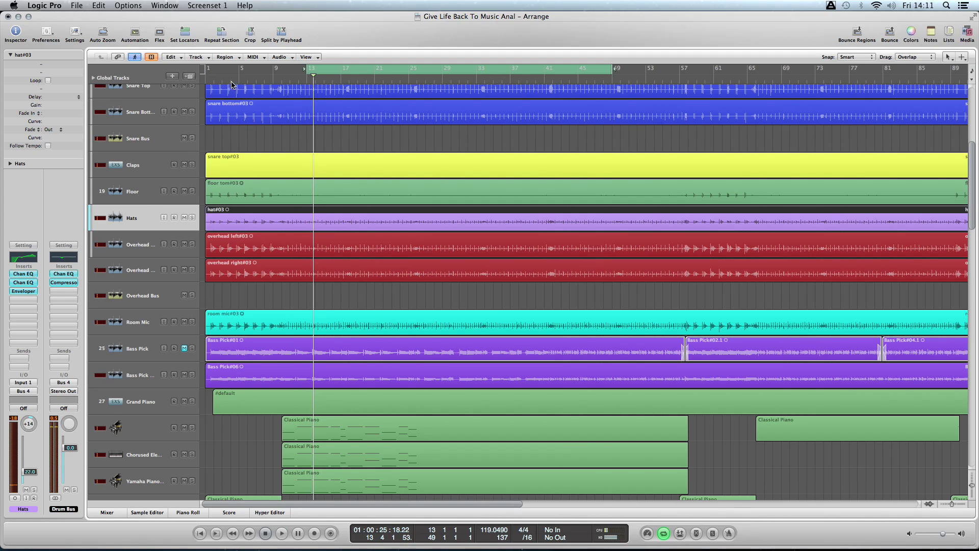
{"action": "left_click", "coordinate": [211, 78]}
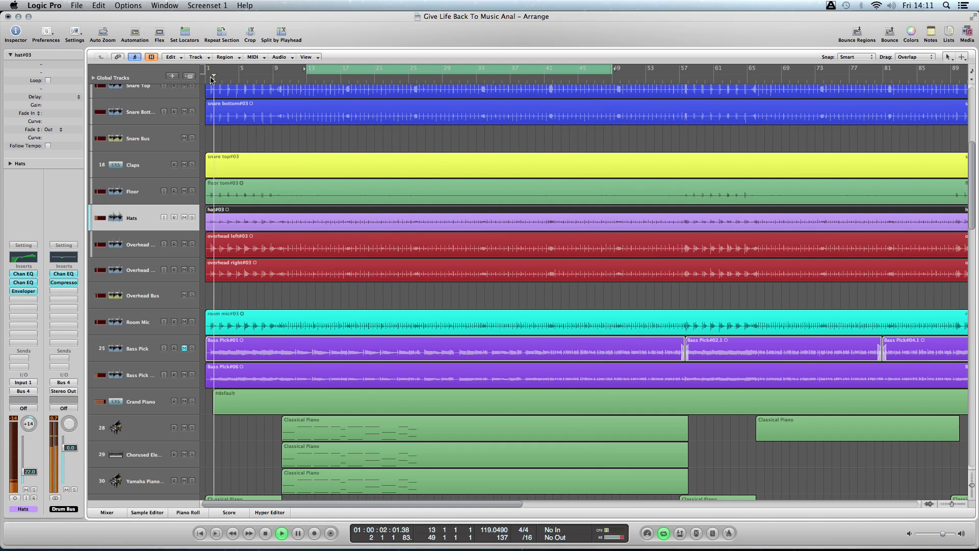
{"action": "key", "text": "space"}
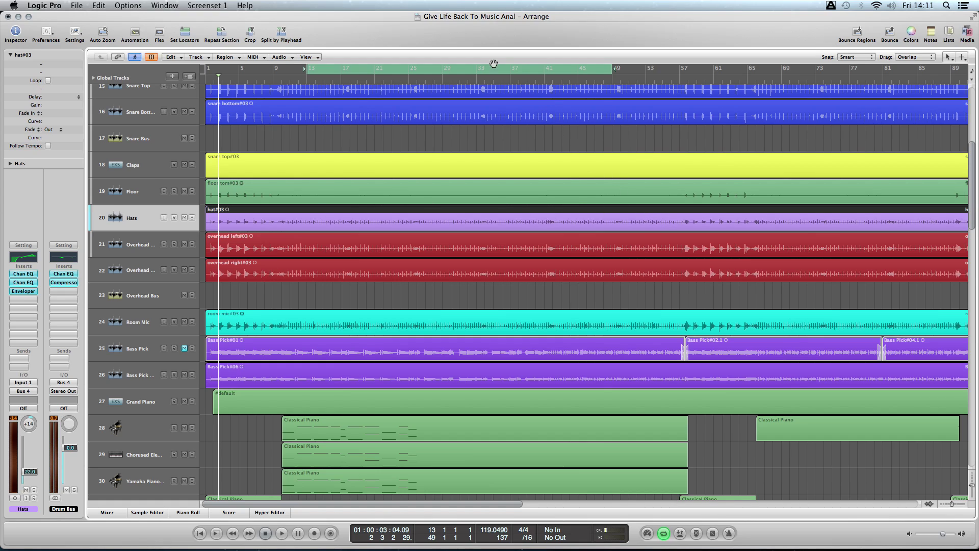
{"action": "left_click", "coordinate": [449, 67]}
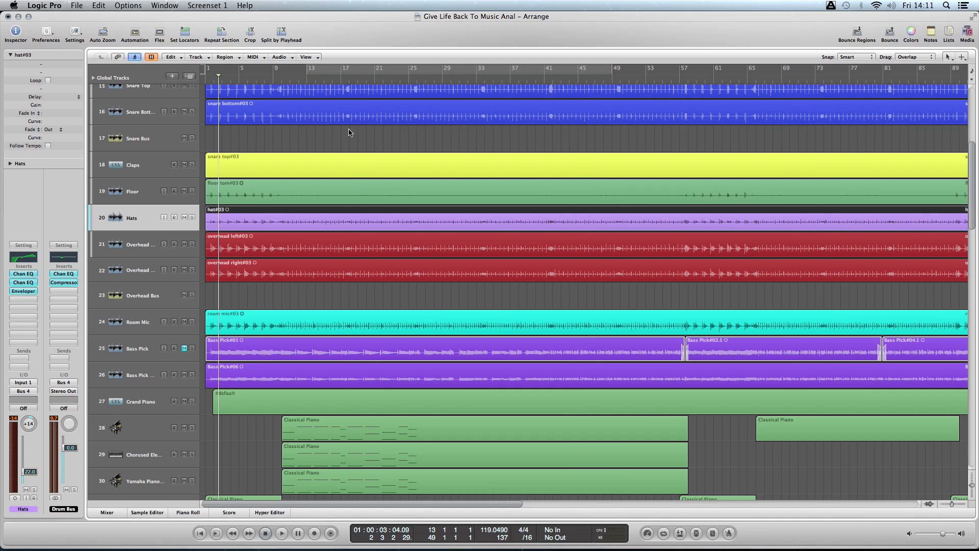
Look over the snare and claps tracks and clear the region selection.
{"action": "scroll", "coordinate": [343, 135], "scroll_direction": "down", "scroll_amount": 4}
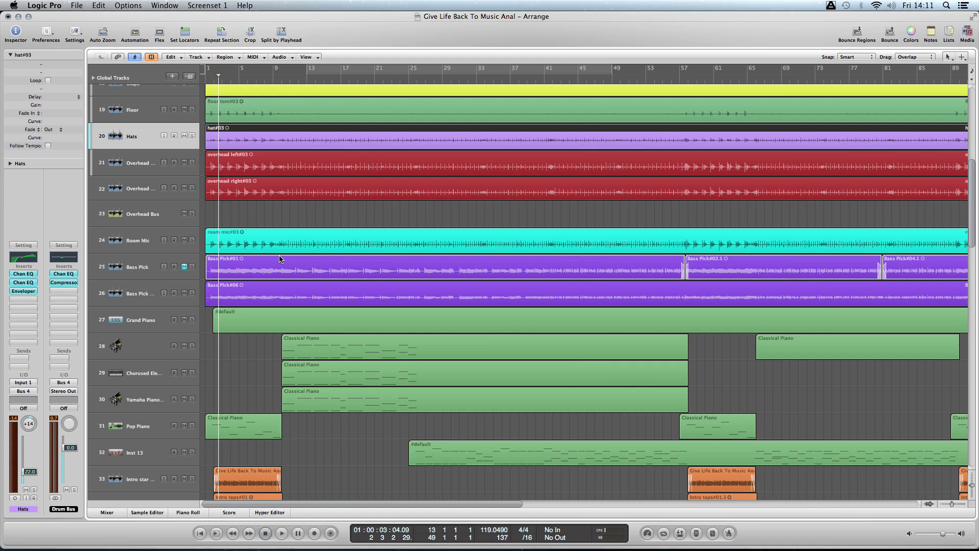
{"action": "scroll", "coordinate": [329, 169], "scroll_direction": "up", "scroll_amount": 5}
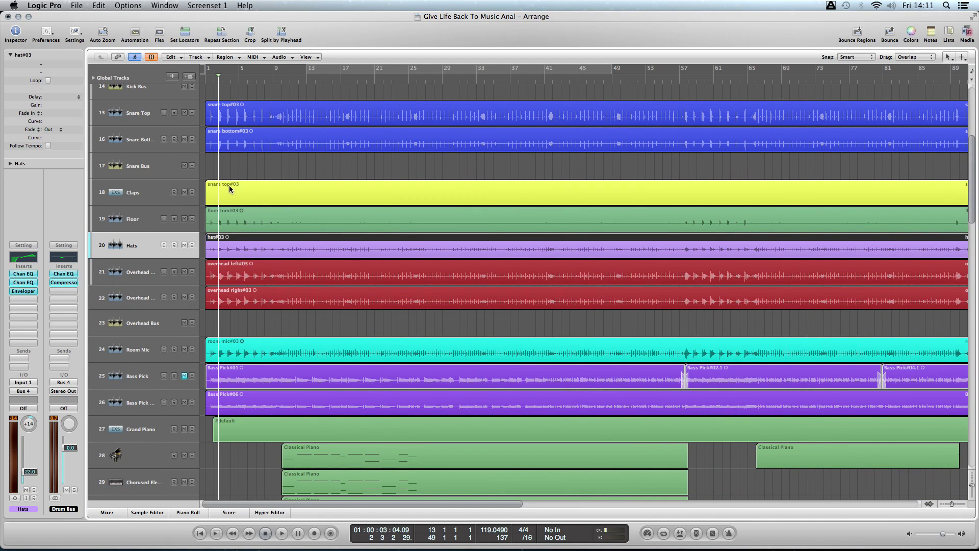
{"action": "left_click", "coordinate": [259, 113]}
{"action": "left_click_drag", "start_coordinate": [258, 113], "coordinate": [295, 187]}
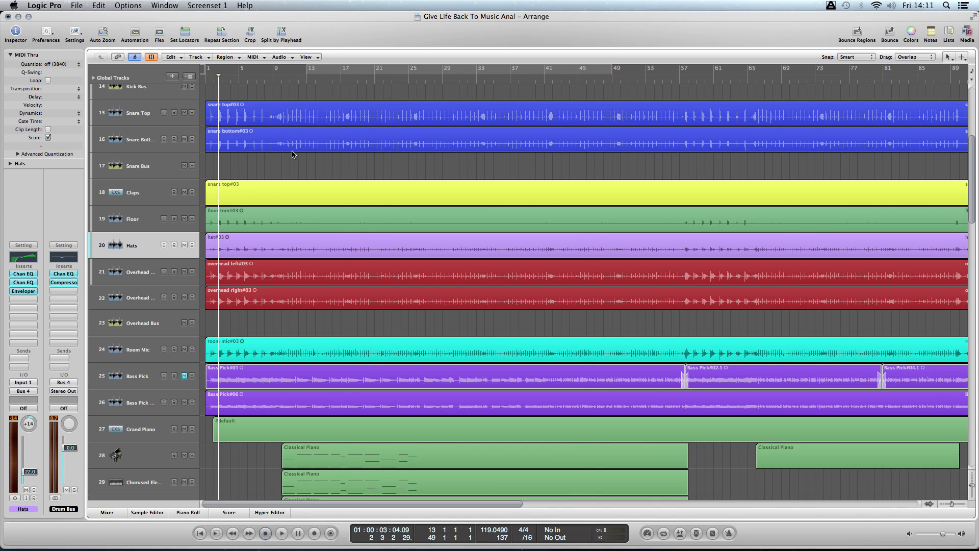
Inspect the Bass Pick and Grand Piano tracks, select the second Bass Pick track and follow its region towards the song's end.
{"action": "scroll", "coordinate": [306, 154], "scroll_direction": "down", "scroll_amount": 8}
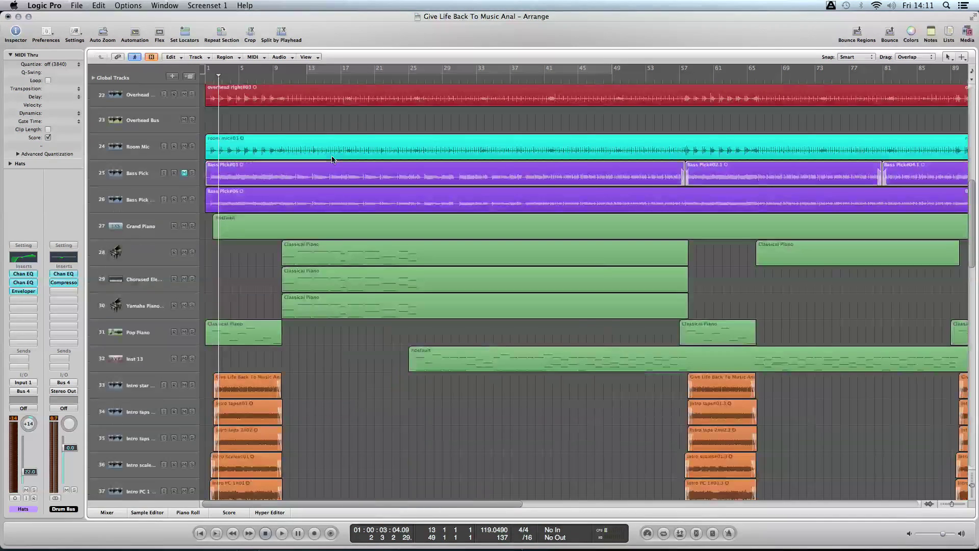
{"action": "left_click", "coordinate": [139, 180]}
{"action": "left_click", "coordinate": [133, 205]}
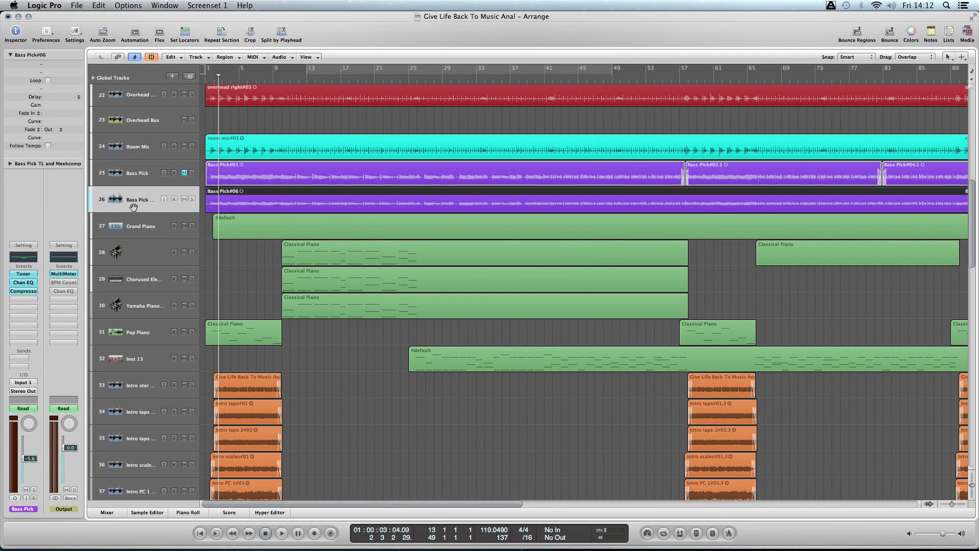
{"action": "left_click", "coordinate": [136, 227]}
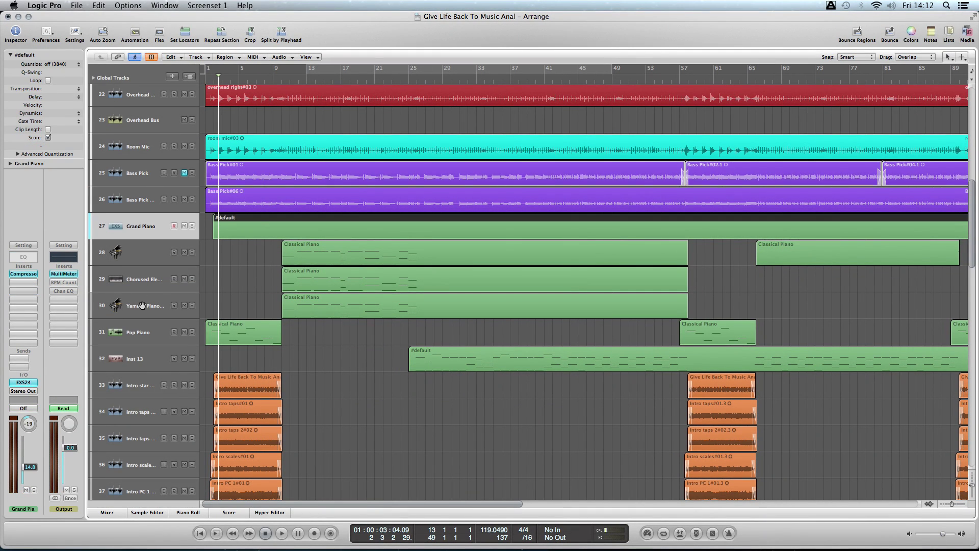
{"action": "scroll", "coordinate": [142, 290], "scroll_direction": "down", "scroll_amount": 2}
{"action": "scroll", "coordinate": [144, 298], "scroll_direction": "up", "scroll_amount": 7}
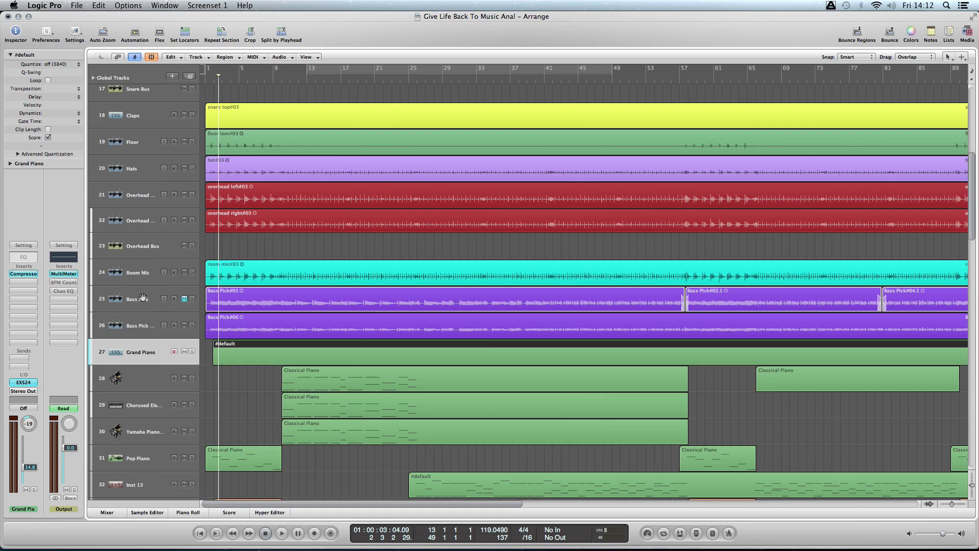
{"action": "left_click", "coordinate": [130, 320]}
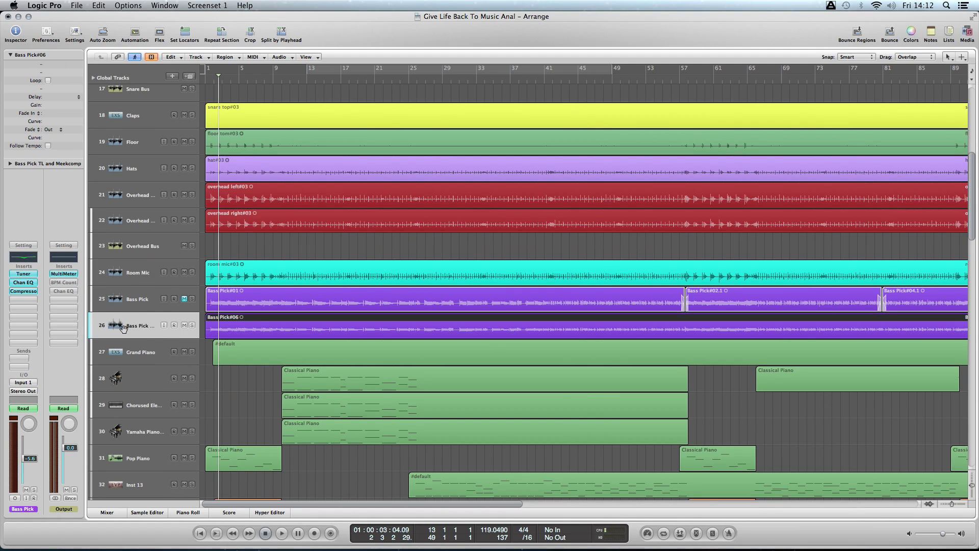
{"action": "scroll", "coordinate": [314, 325], "scroll_direction": "right", "scroll_amount": 3}
{"action": "scroll", "coordinate": [313, 321], "scroll_direction": "right", "scroll_amount": 10}
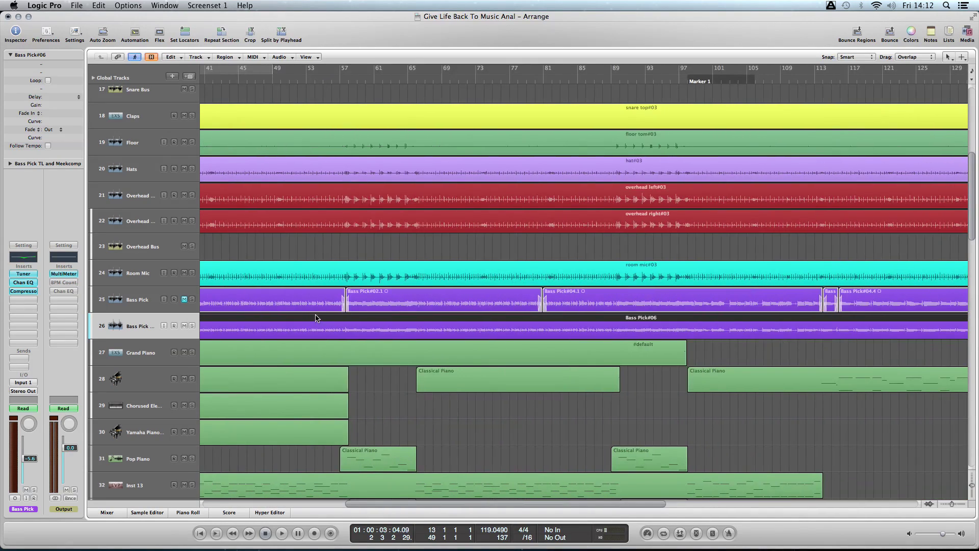
Return to the song's start, select the Intro star guitar track below the piano tracks and check its regions along the timeline.
{"action": "scroll", "coordinate": [312, 314], "scroll_direction": "left", "scroll_amount": 15}
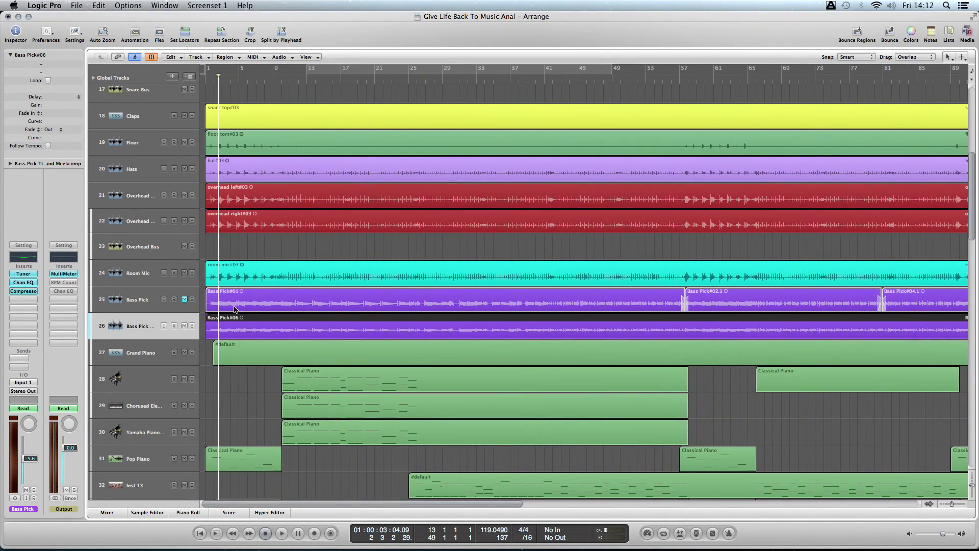
{"action": "scroll", "coordinate": [218, 327], "scroll_direction": "down", "scroll_amount": 6}
{"action": "scroll", "coordinate": [226, 337], "scroll_direction": "down", "scroll_amount": 1}
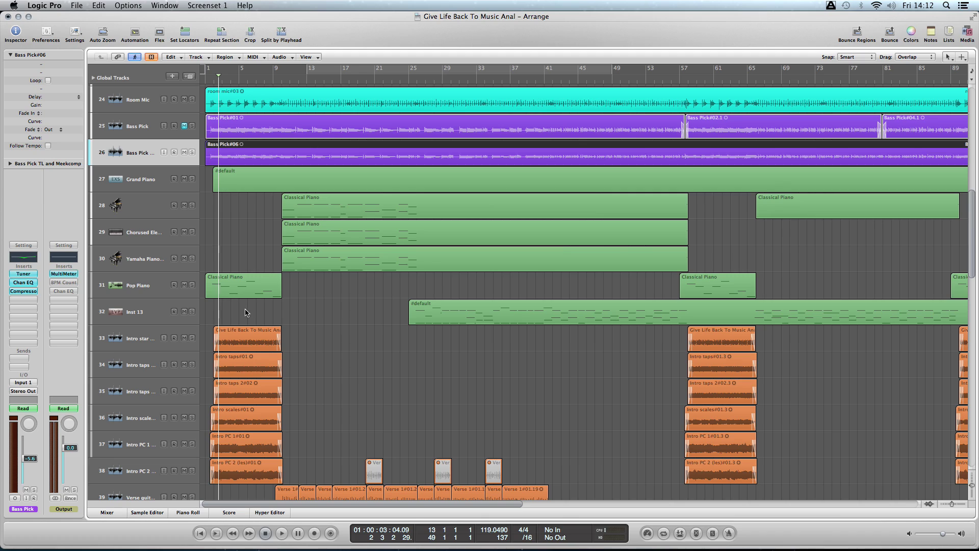
{"action": "scroll", "coordinate": [245, 313], "scroll_direction": "down", "scroll_amount": 2}
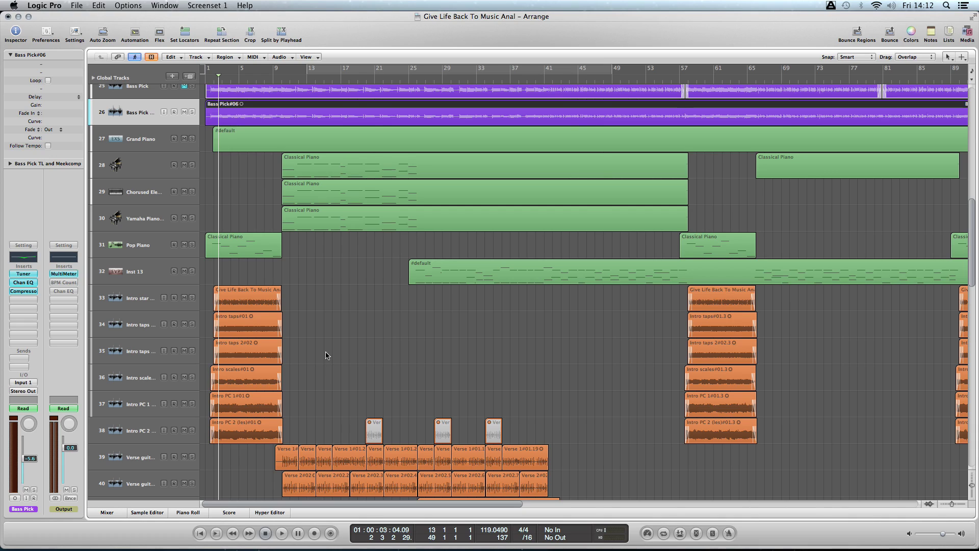
{"action": "left_click", "coordinate": [141, 298]}
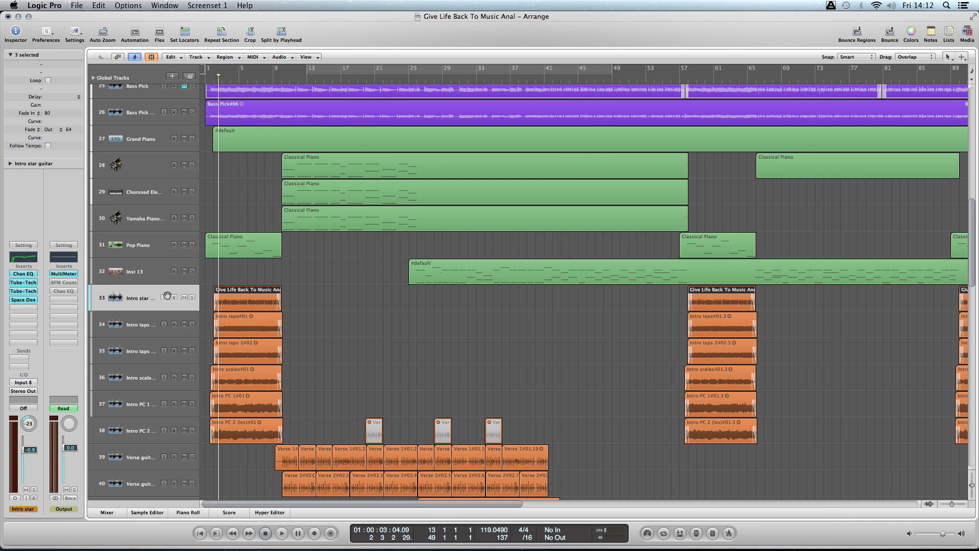
{"action": "scroll", "coordinate": [265, 302], "scroll_direction": "right", "scroll_amount": 10}
{"action": "scroll", "coordinate": [269, 302], "scroll_direction": "left", "scroll_amount": 10}
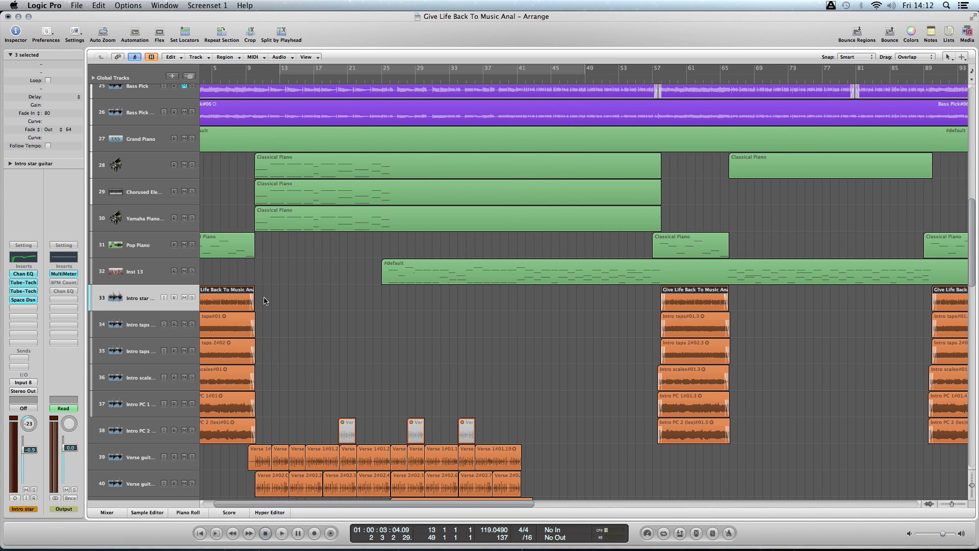
Look over the verse guitar tracks 39 to 45 and follow their regions to the end of the song.
{"action": "scroll", "coordinate": [265, 301], "scroll_direction": "down", "scroll_amount": 5}
{"action": "scroll", "coordinate": [266, 299], "scroll_direction": "down", "scroll_amount": 4}
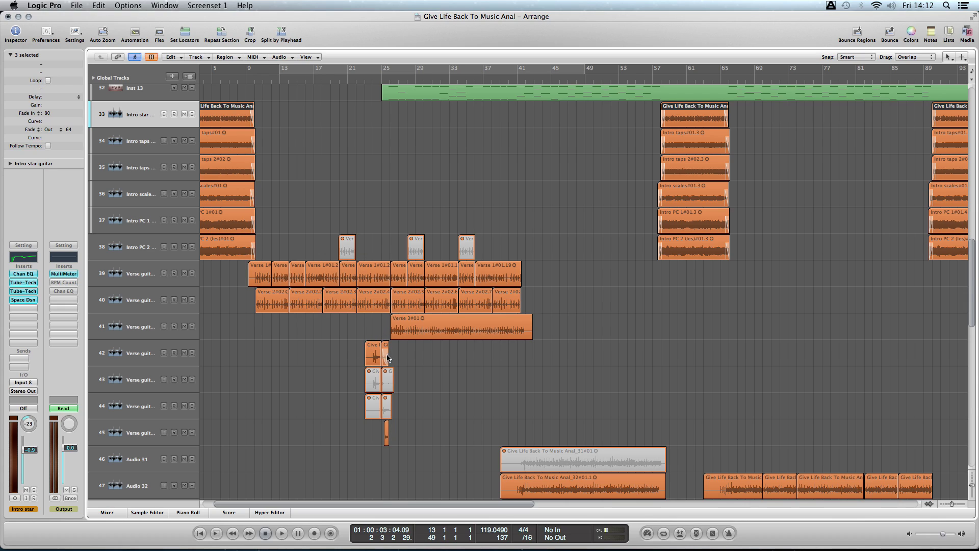
{"action": "left_click", "coordinate": [192, 353]}
{"action": "left_click", "coordinate": [192, 379]}
{"action": "left_click_drag", "start_coordinate": [192, 379], "coordinate": [192, 353]}
{"action": "scroll", "coordinate": [326, 355], "scroll_direction": "right", "scroll_amount": 15}
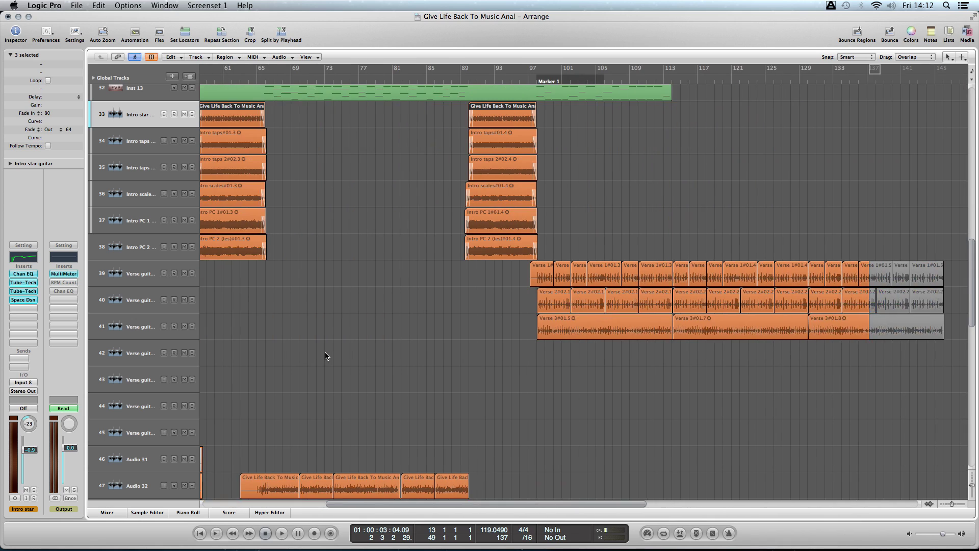
Examine the Audio 31 to Audio 35 guitar tracks and compare where the intro and verse guitars recur along the timeline.
{"action": "scroll", "coordinate": [326, 356], "scroll_direction": "left", "scroll_amount": 15}
{"action": "scroll", "coordinate": [321, 355], "scroll_direction": "down", "scroll_amount": 5}
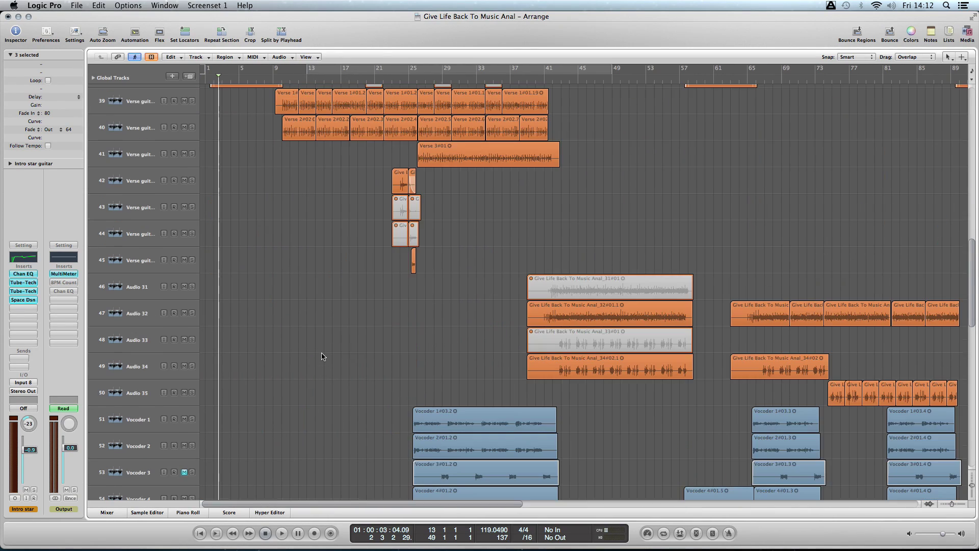
{"action": "scroll", "coordinate": [321, 356], "scroll_direction": "right", "scroll_amount": 8}
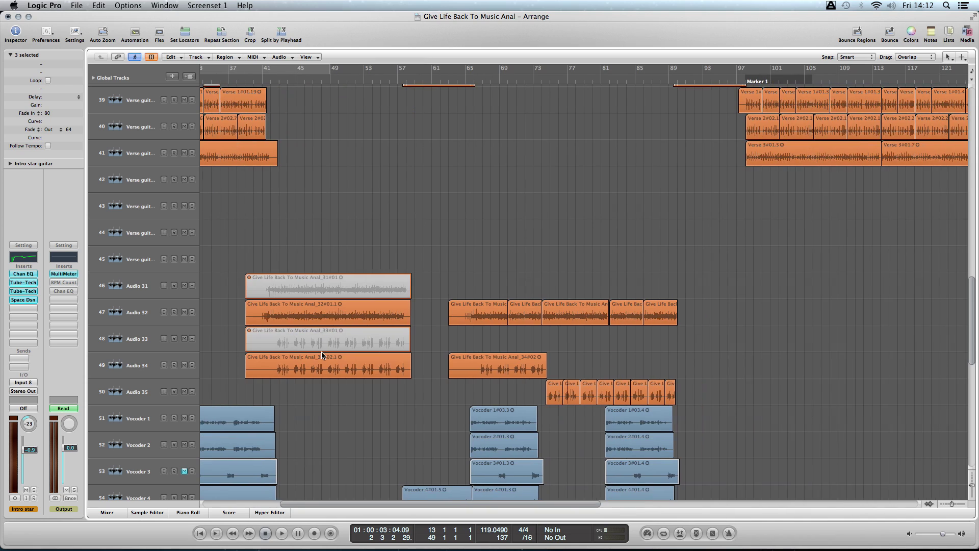
{"action": "scroll", "coordinate": [321, 356], "scroll_direction": "left", "scroll_amount": 6}
{"action": "scroll", "coordinate": [322, 355], "scroll_direction": "up", "scroll_amount": 4}
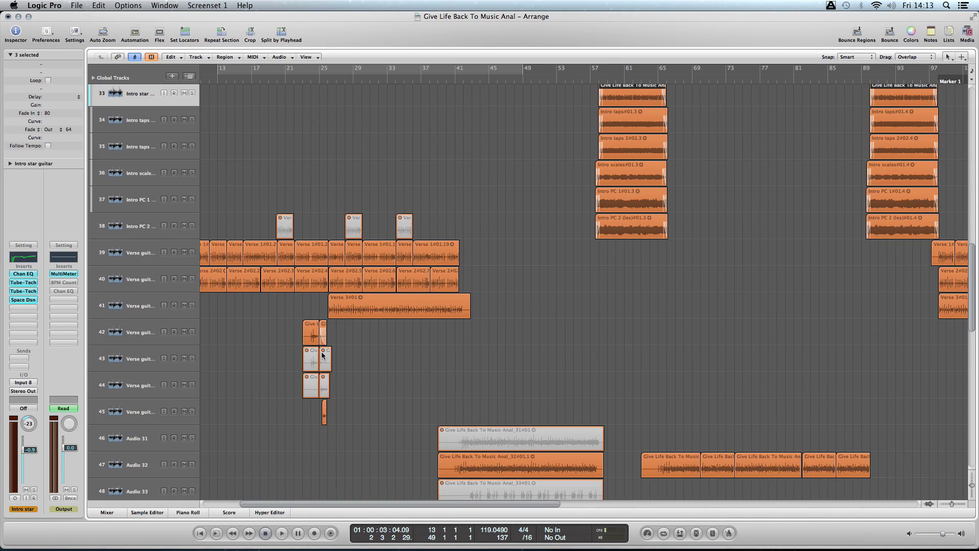
{"action": "scroll", "coordinate": [322, 355], "scroll_direction": "right", "scroll_amount": 6}
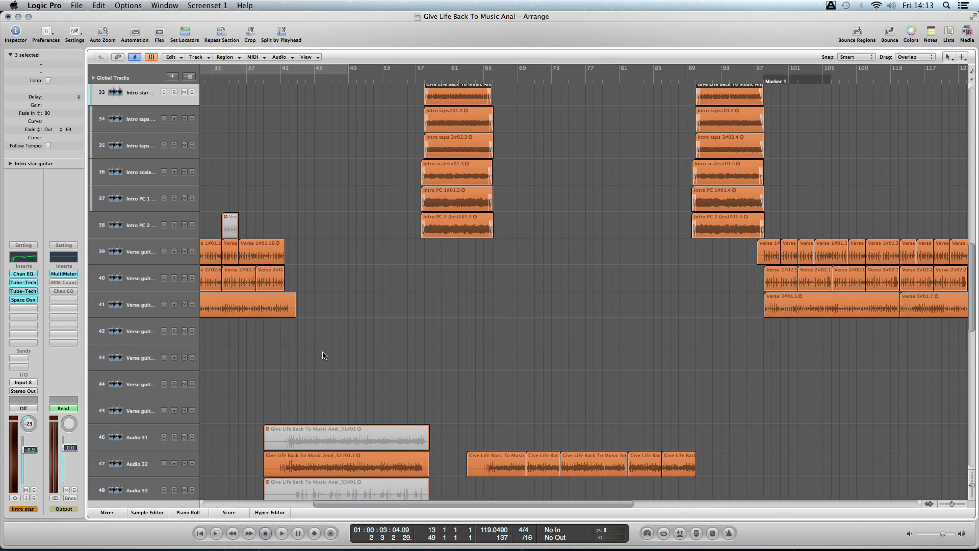
{"action": "scroll", "coordinate": [322, 356], "scroll_direction": "right", "scroll_amount": 6}
{"action": "scroll", "coordinate": [323, 356], "scroll_direction": "left", "scroll_amount": 12}
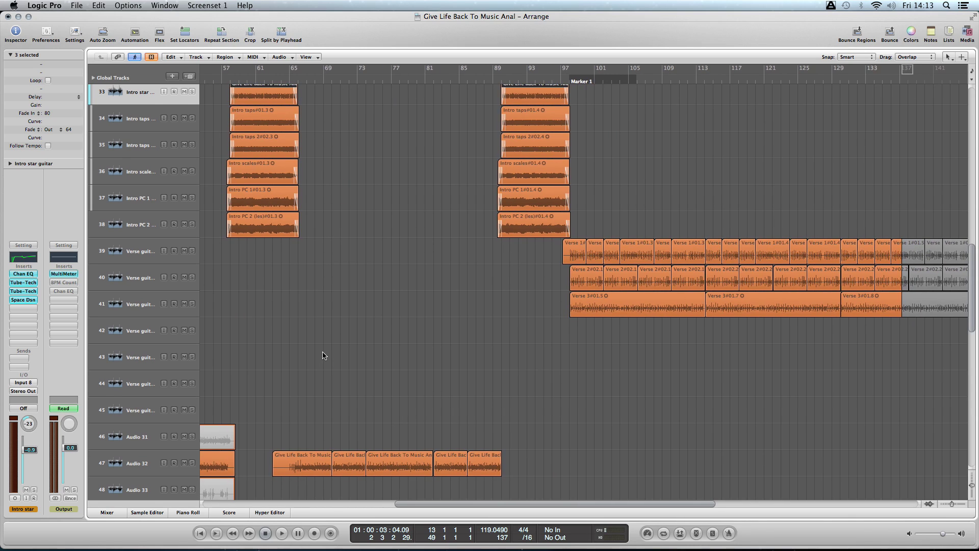
{"action": "scroll", "coordinate": [357, 355], "scroll_direction": "left", "scroll_amount": 3}
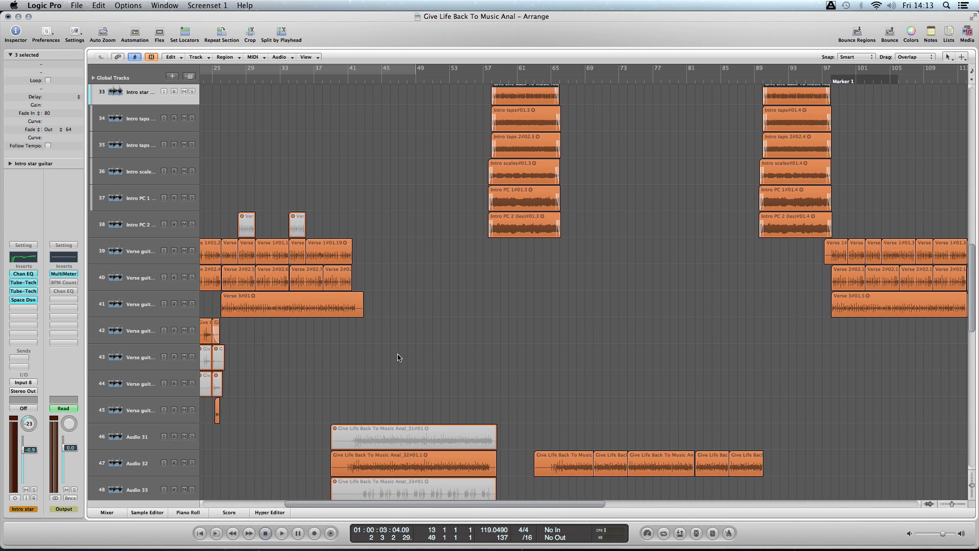
{"action": "scroll", "coordinate": [351, 334], "scroll_direction": "down", "scroll_amount": 3}
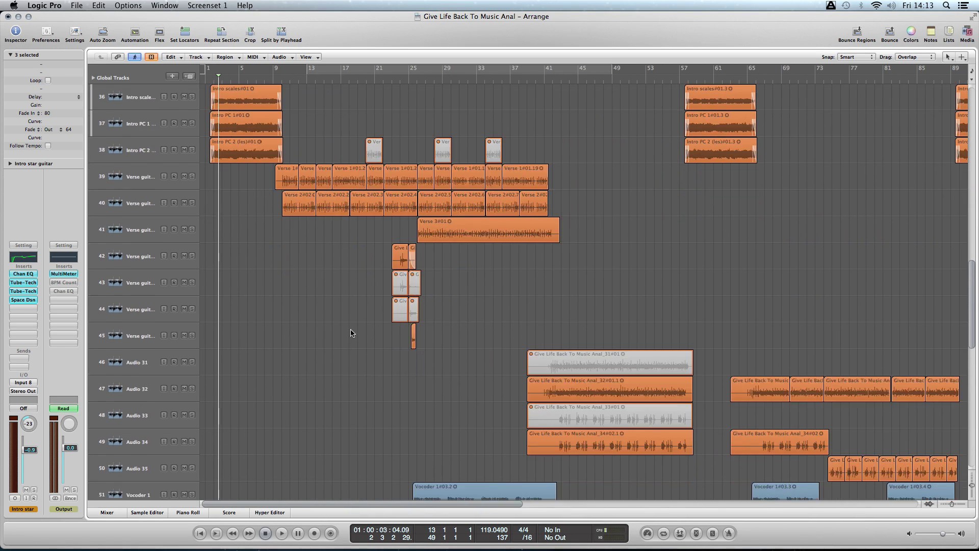
Survey the tracks from the intro guitars past the vocoders and synths to the Output track, and return to the intro guitars.
{"action": "scroll", "coordinate": [328, 327], "scroll_direction": "up", "scroll_amount": 9}
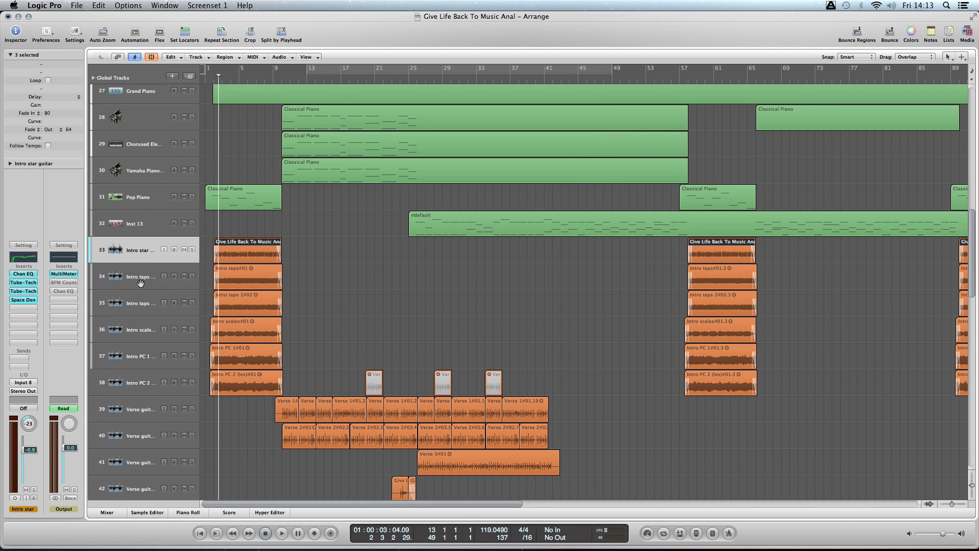
{"action": "scroll", "coordinate": [166, 300], "scroll_direction": "down", "scroll_amount": 15}
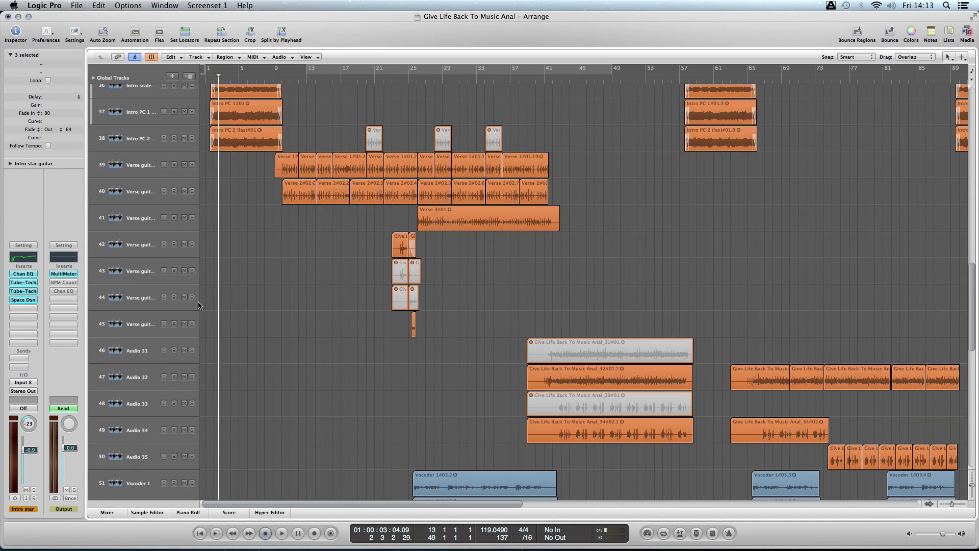
{"action": "scroll", "coordinate": [412, 390], "scroll_direction": "right", "scroll_amount": 10}
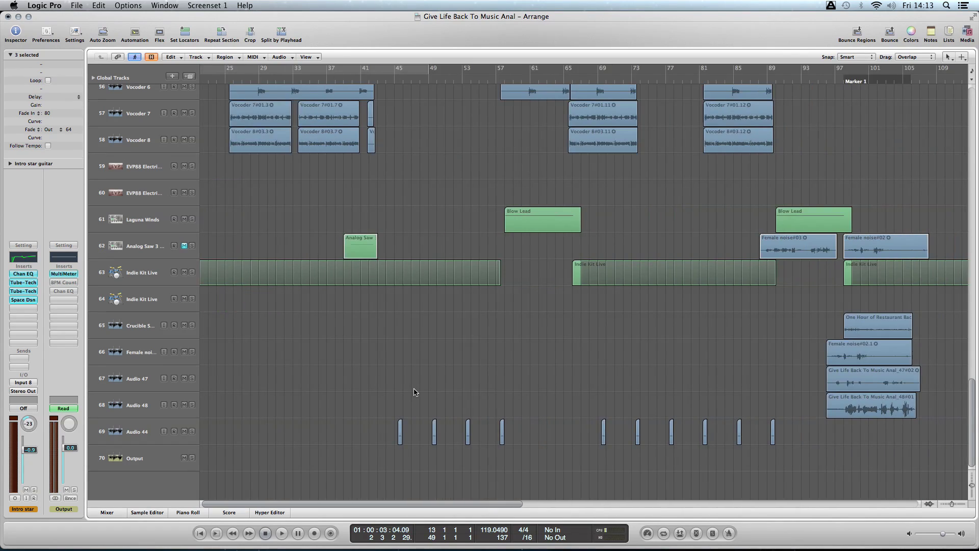
{"action": "scroll", "coordinate": [411, 390], "scroll_direction": "left", "scroll_amount": 7}
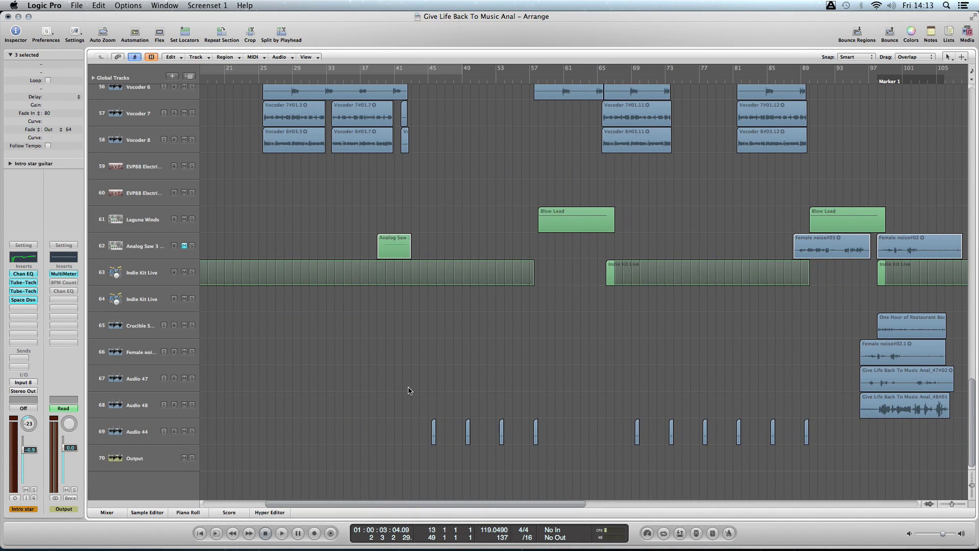
{"action": "scroll", "coordinate": [412, 390], "scroll_direction": "left", "scroll_amount": 5}
{"action": "scroll", "coordinate": [404, 389], "scroll_direction": "up", "scroll_amount": 12}
{"action": "scroll", "coordinate": [329, 356], "scroll_direction": "down", "scroll_amount": 5}
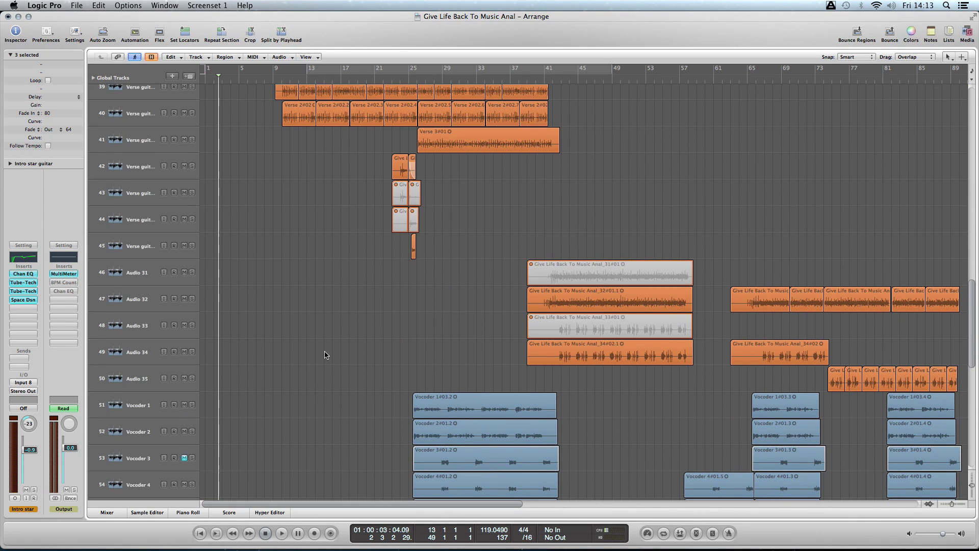
{"action": "scroll", "coordinate": [326, 356], "scroll_direction": "down", "scroll_amount": 5}
{"action": "scroll", "coordinate": [327, 356], "scroll_direction": "up", "scroll_amount": 7}
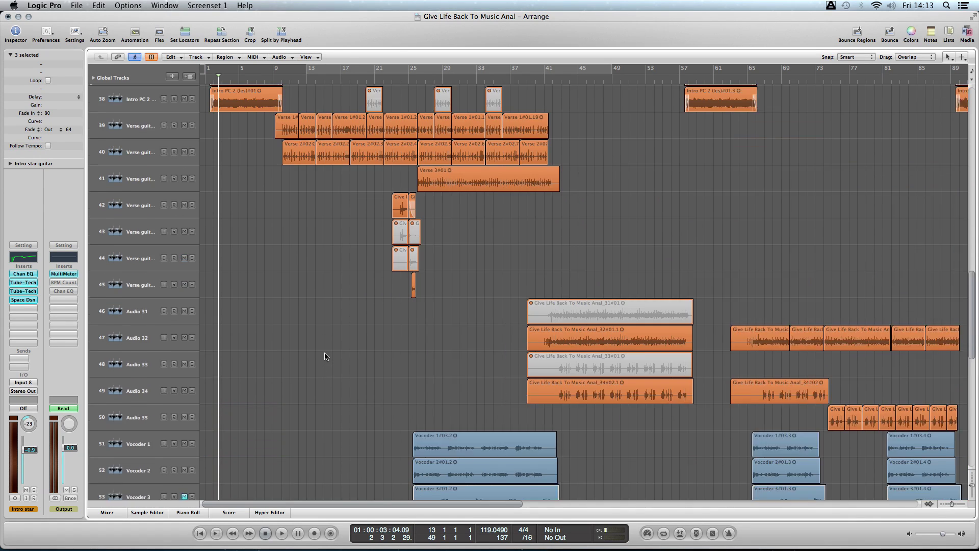
{"action": "scroll", "coordinate": [326, 355], "scroll_direction": "up", "scroll_amount": 4}
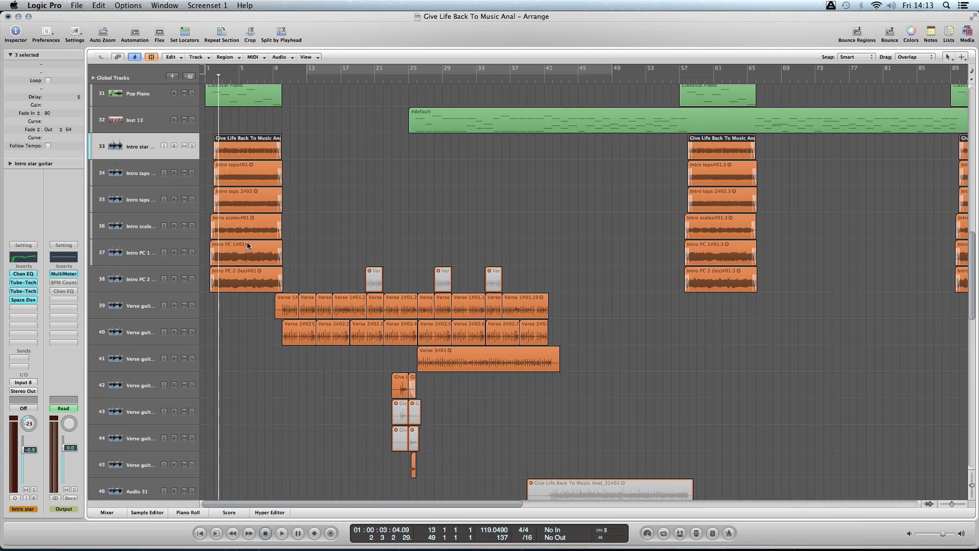
Select the intro taps, scales and PC guitar tracks one after another, ending on Verse guitar 1, to view their channel strips.
{"action": "left_click", "coordinate": [142, 176]}
{"action": "left_click", "coordinate": [137, 201]}
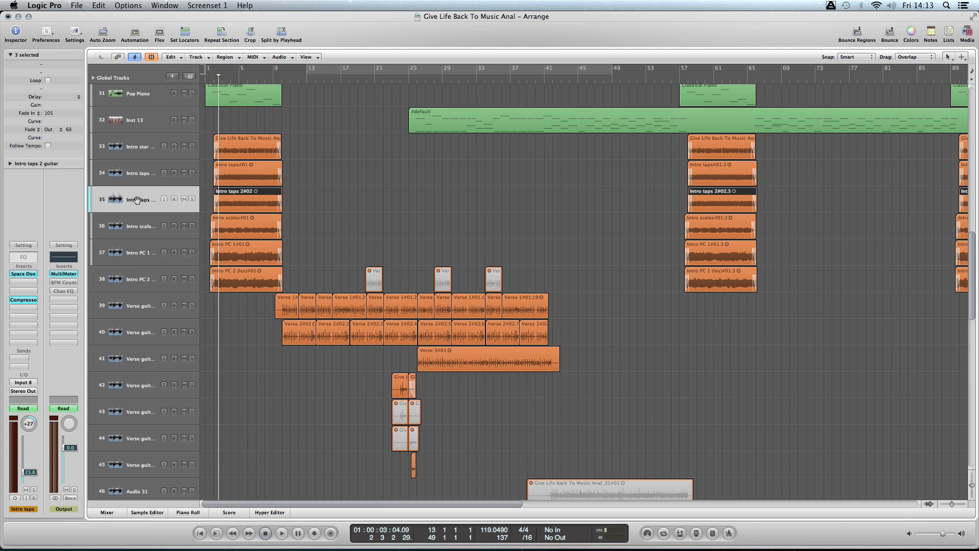
{"action": "left_click", "coordinate": [124, 226]}
{"action": "left_click", "coordinate": [124, 252]}
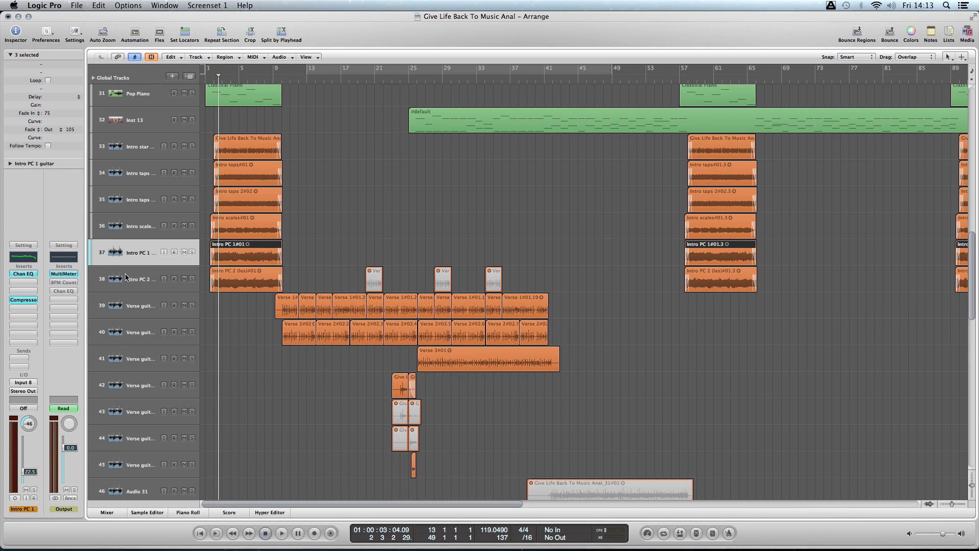
{"action": "left_click", "coordinate": [127, 277]}
{"action": "left_click", "coordinate": [133, 306]}
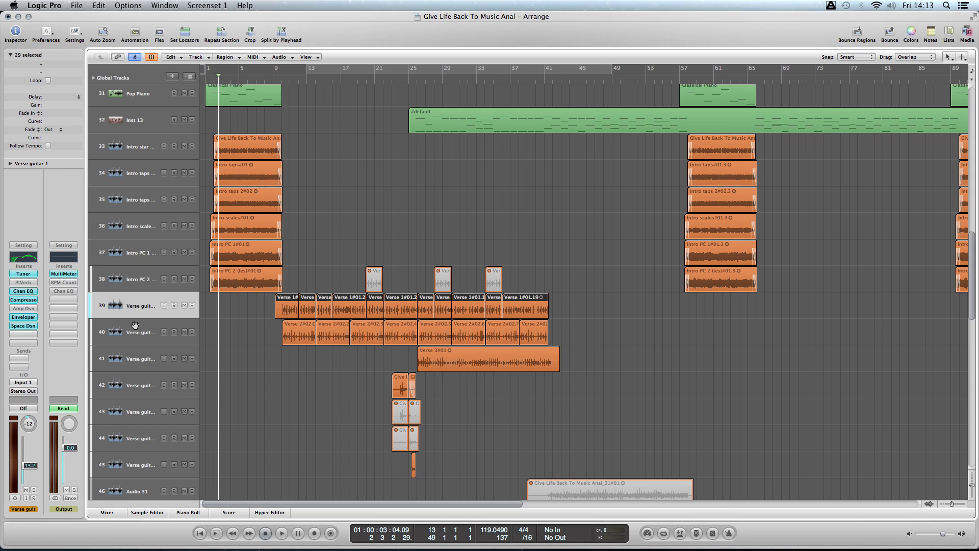
Switch back and forth between Verse guitar 1 and Verse guitar 2 to compare their channel strips.
{"action": "left_click", "coordinate": [132, 329]}
{"action": "left_click", "coordinate": [133, 315]}
{"action": "left_click", "coordinate": [136, 332]}
{"action": "left_click", "coordinate": [136, 316]}
{"action": "left_click", "coordinate": [136, 330]}
{"action": "left_click", "coordinate": [136, 317]}
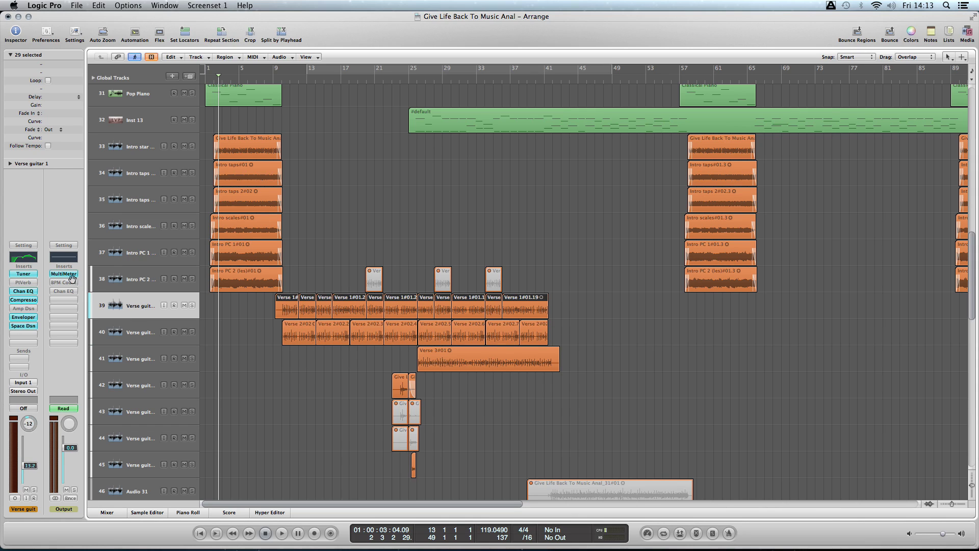
Open the Channel EQs of Verse guitar 1 and Verse guitar 2, compare them side by side, and close both.
{"action": "left_click", "coordinate": [30, 258]}
{"action": "left_click_drag", "start_coordinate": [210, 43], "coordinate": [774, 113]}
{"action": "left_click", "coordinate": [134, 334]}
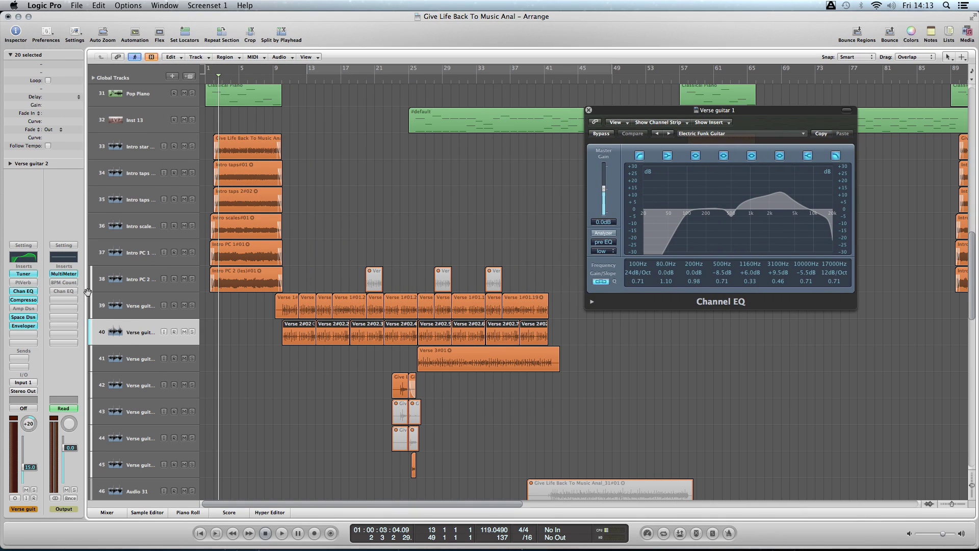
{"action": "left_click", "coordinate": [23, 258]}
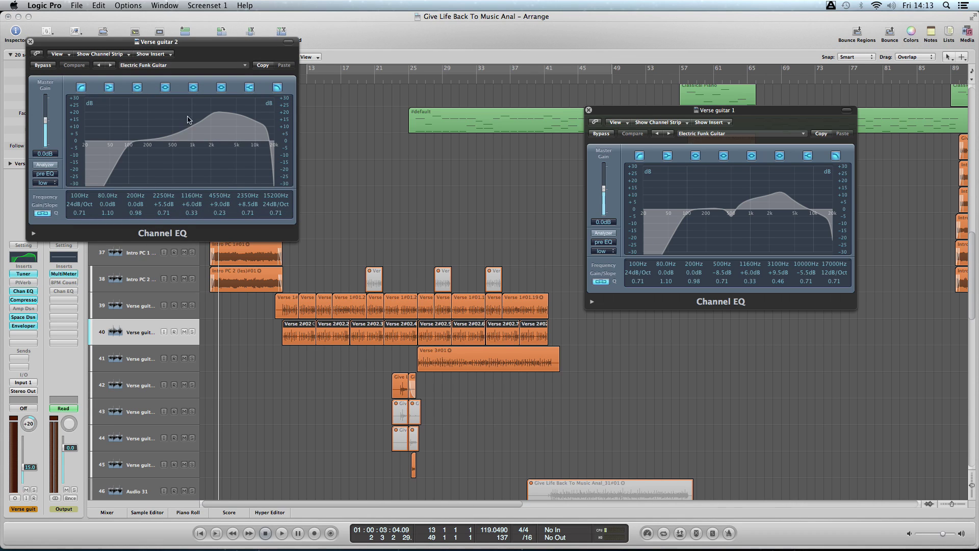
{"action": "left_click_drag", "start_coordinate": [199, 43], "coordinate": [482, 115]}
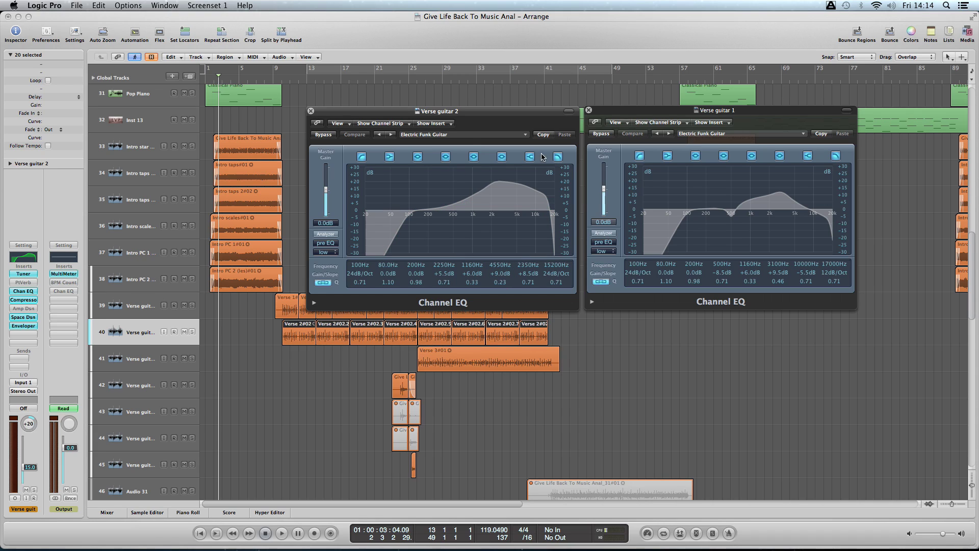
{"action": "left_click", "coordinate": [311, 111]}
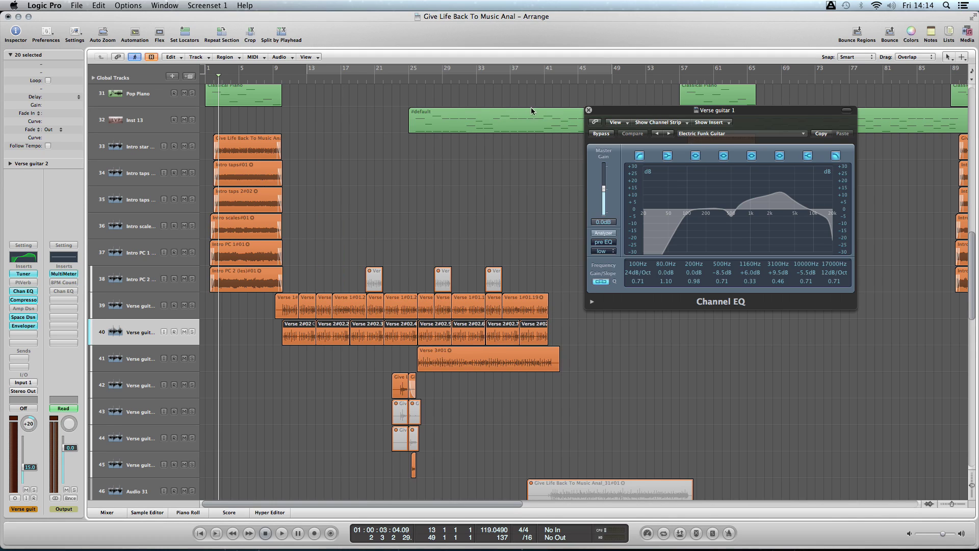
{"action": "left_click", "coordinate": [589, 110]}
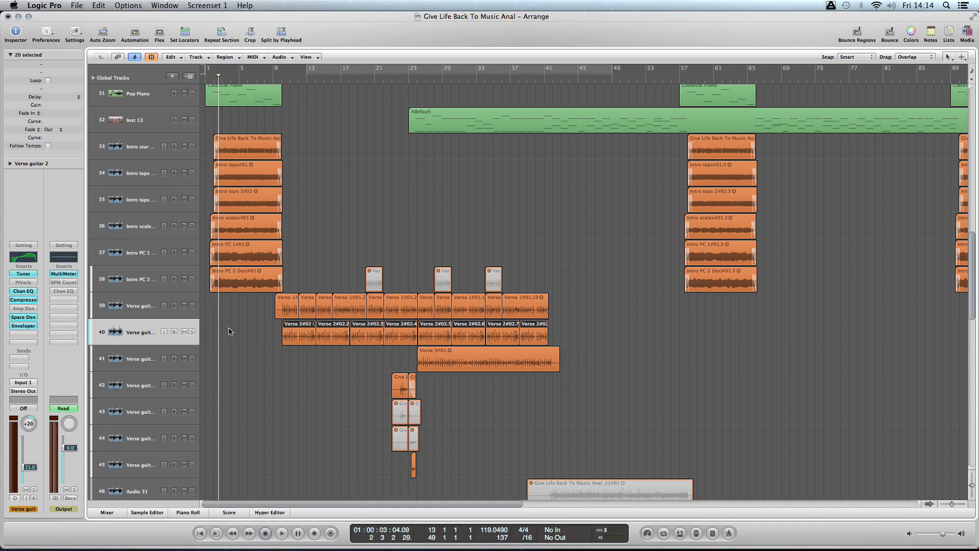
Look over the remaining verse guitar, audio and vocoder tracks and return to the intro guitars.
{"action": "scroll", "coordinate": [228, 328], "scroll_direction": "down", "scroll_amount": 2}
{"action": "scroll", "coordinate": [265, 321], "scroll_direction": "down", "scroll_amount": 4}
{"action": "scroll", "coordinate": [265, 321], "scroll_direction": "down", "scroll_amount": 7}
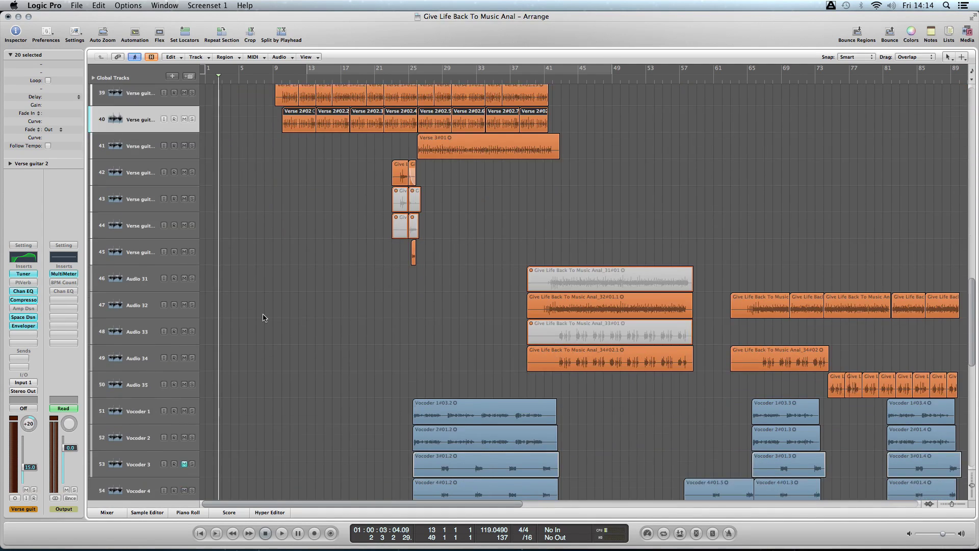
{"action": "scroll", "coordinate": [264, 316], "scroll_direction": "up", "scroll_amount": 5}
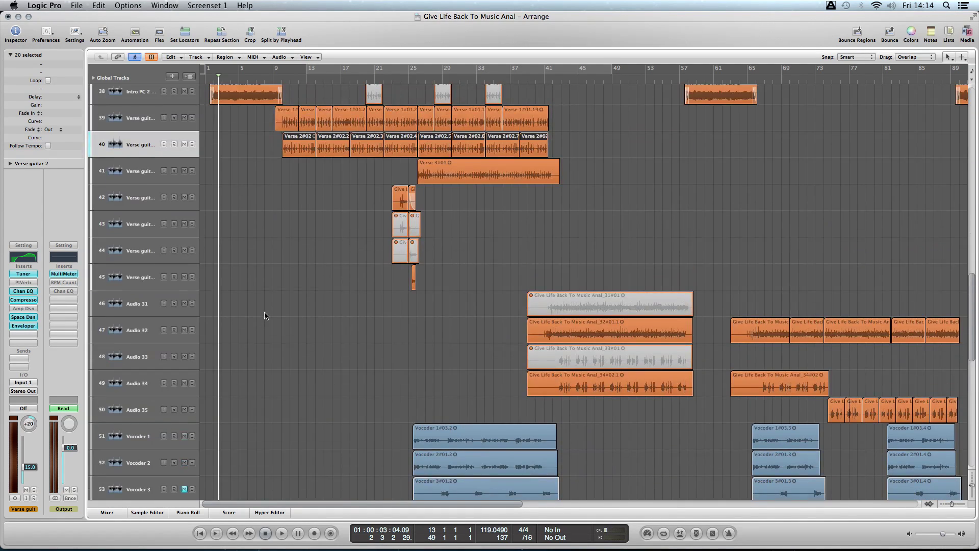
{"action": "scroll", "coordinate": [265, 315], "scroll_direction": "up", "scroll_amount": 1}
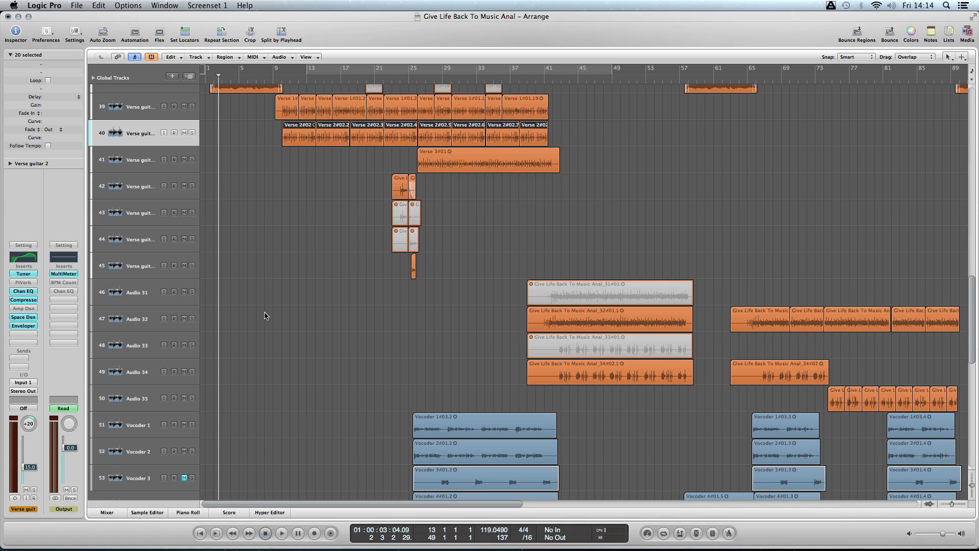
{"action": "scroll", "coordinate": [264, 316], "scroll_direction": "up", "scroll_amount": 5}
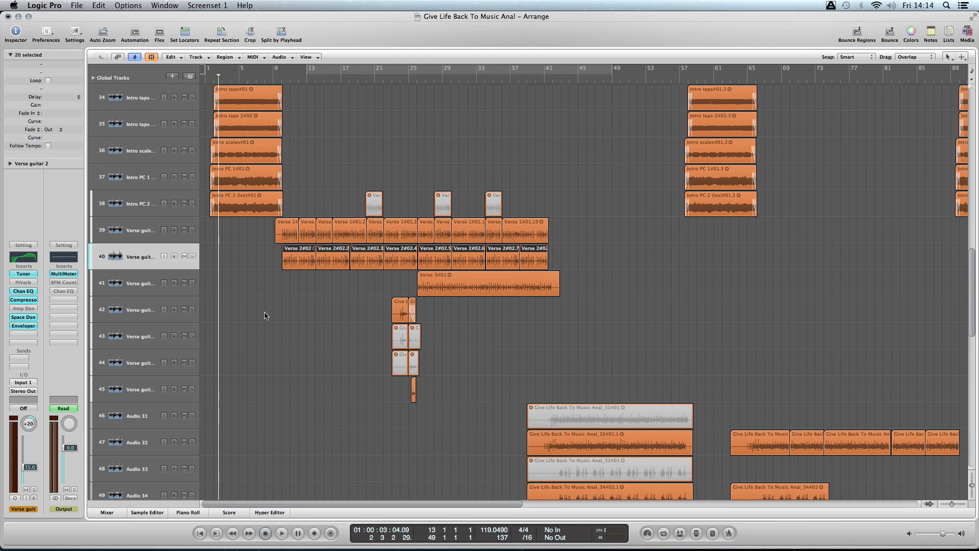
{"action": "scroll", "coordinate": [265, 316], "scroll_direction": "up", "scroll_amount": 2}
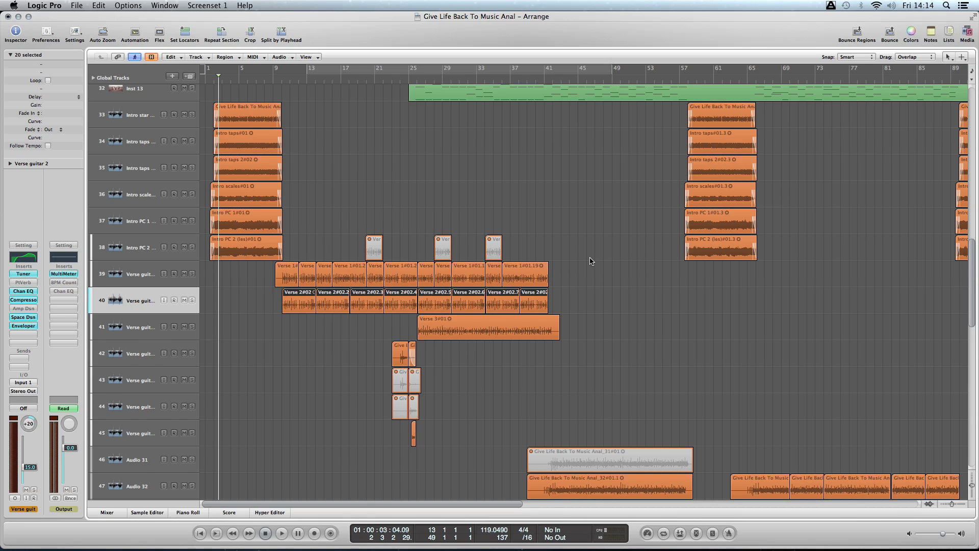
Examine the verse guitar regions along the timeline and the audio and vocoder tracks beneath them.
{"action": "scroll", "coordinate": [590, 261], "scroll_direction": "down", "scroll_amount": 5}
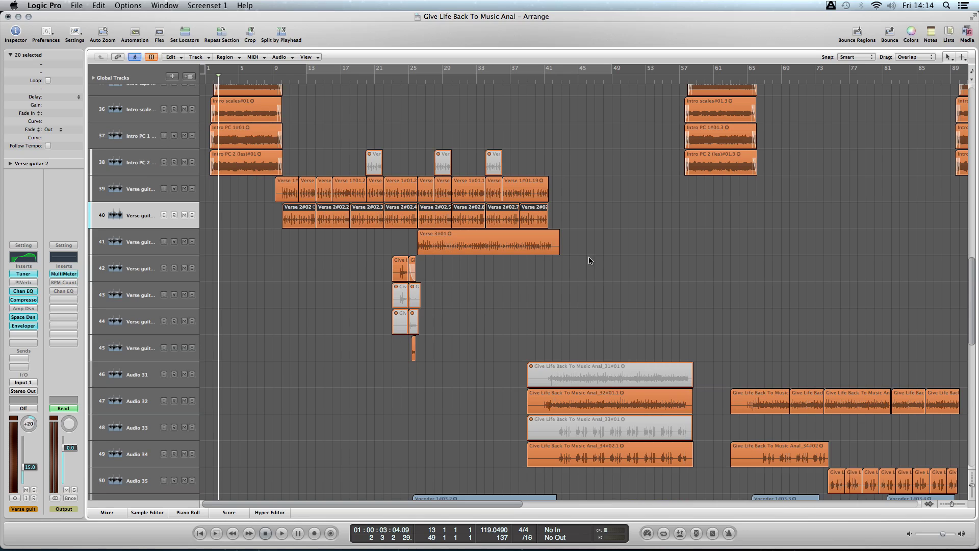
{"action": "scroll", "coordinate": [584, 269], "scroll_direction": "right", "scroll_amount": 5}
{"action": "scroll", "coordinate": [584, 269], "scroll_direction": "right", "scroll_amount": 10}
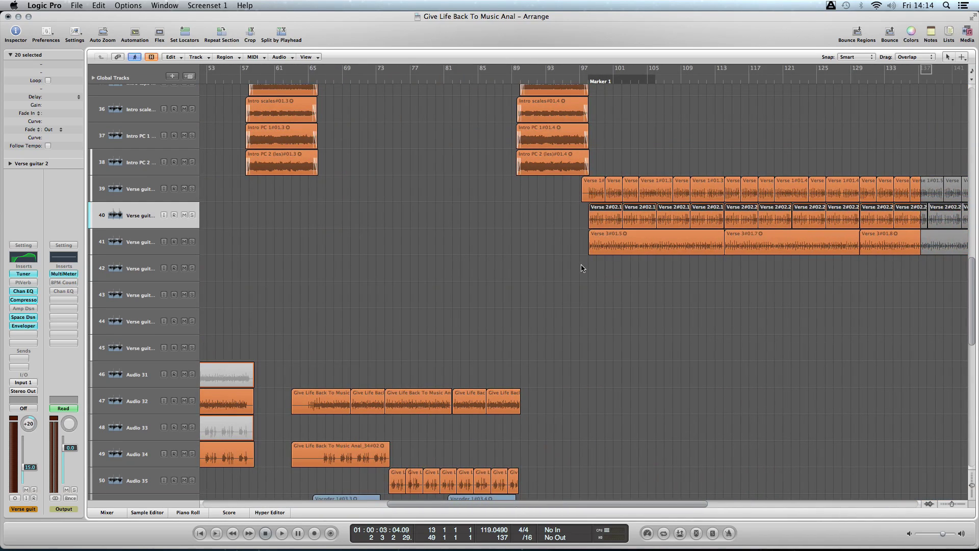
{"action": "scroll", "coordinate": [573, 291], "scroll_direction": "up", "scroll_amount": 4}
{"action": "scroll", "coordinate": [572, 301], "scroll_direction": "left", "scroll_amount": 15}
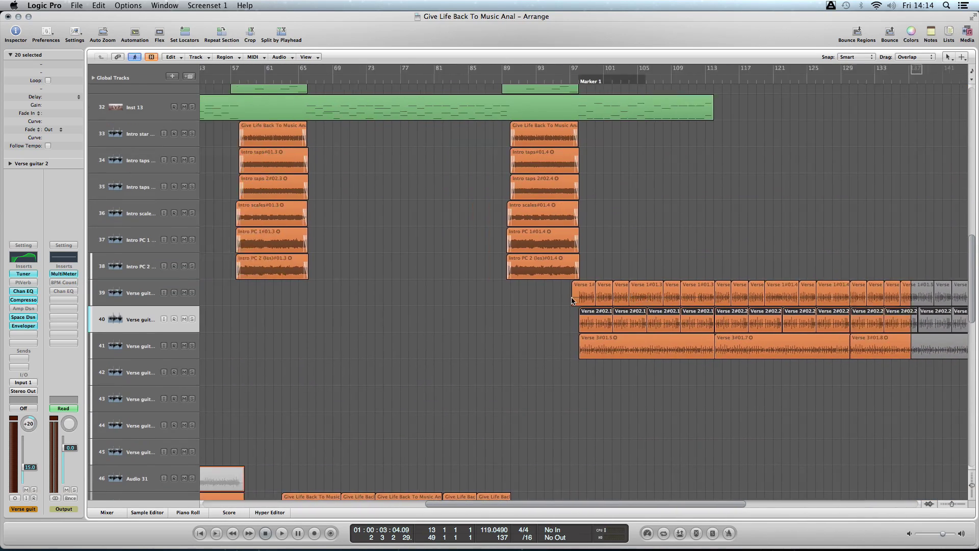
{"action": "scroll", "coordinate": [574, 299], "scroll_direction": "down", "scroll_amount": 6}
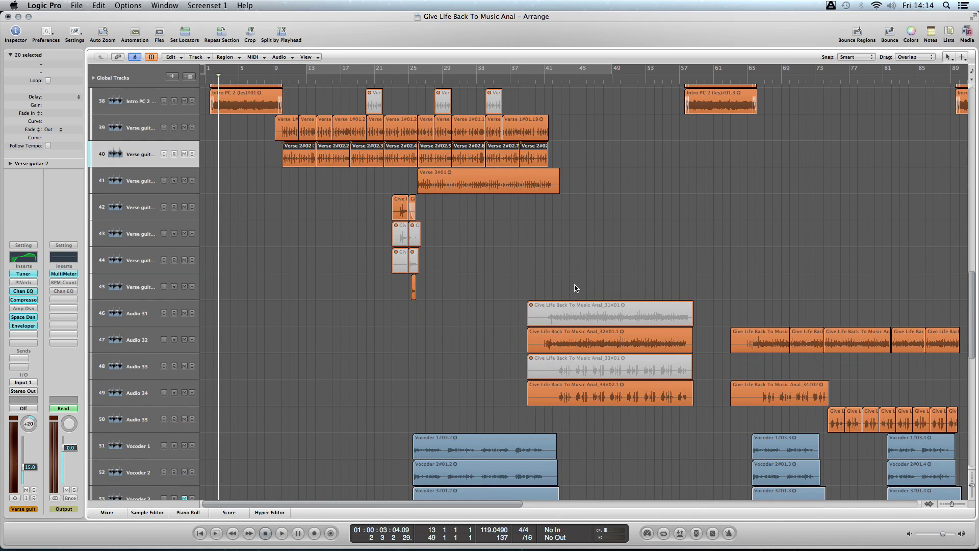
{"action": "scroll", "coordinate": [575, 288], "scroll_direction": "down", "scroll_amount": 6}
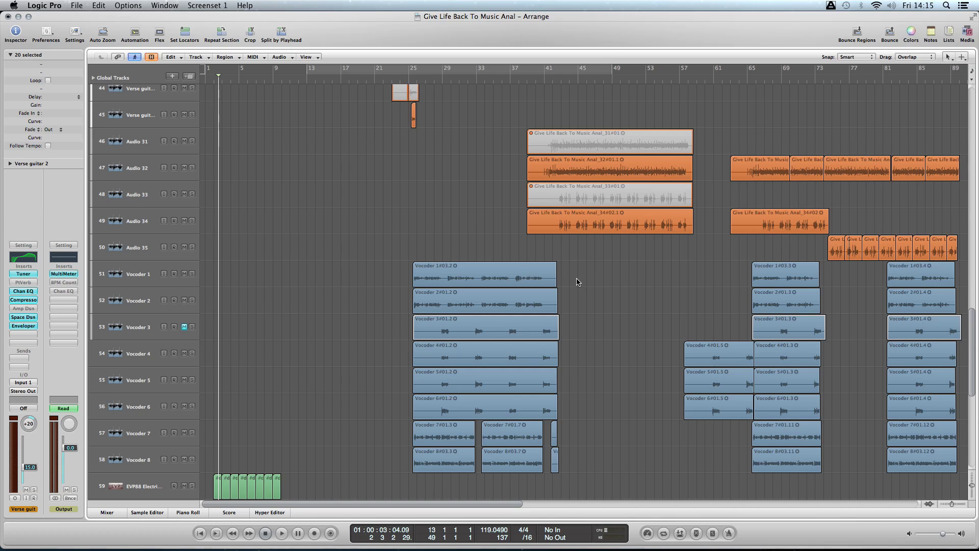
{"action": "scroll", "coordinate": [586, 284], "scroll_direction": "down", "scroll_amount": 5}
{"action": "scroll", "coordinate": [589, 284], "scroll_direction": "up", "scroll_amount": 4}
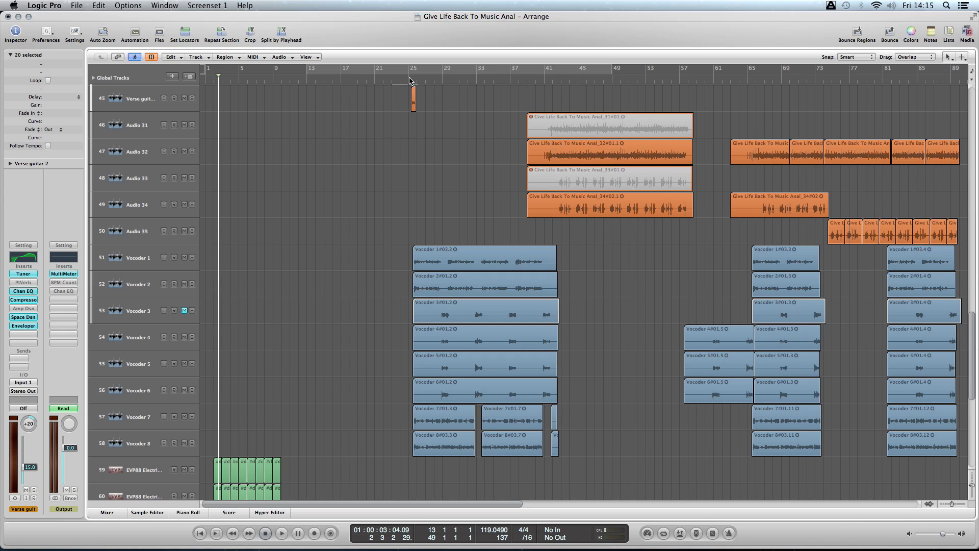
{"action": "scroll", "coordinate": [408, 80], "scroll_direction": "down", "scroll_amount": 1}
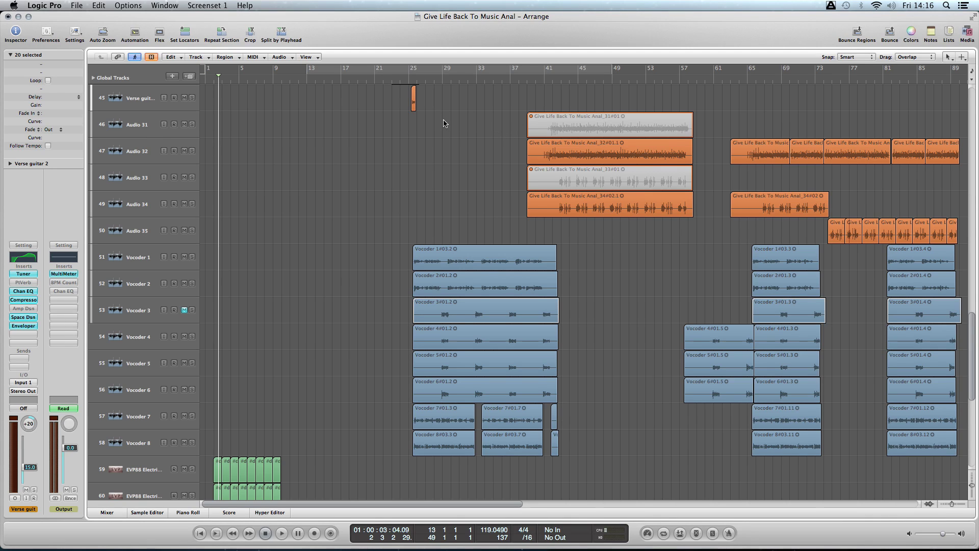
{"action": "scroll", "coordinate": [443, 122], "scroll_direction": "down", "scroll_amount": 3}
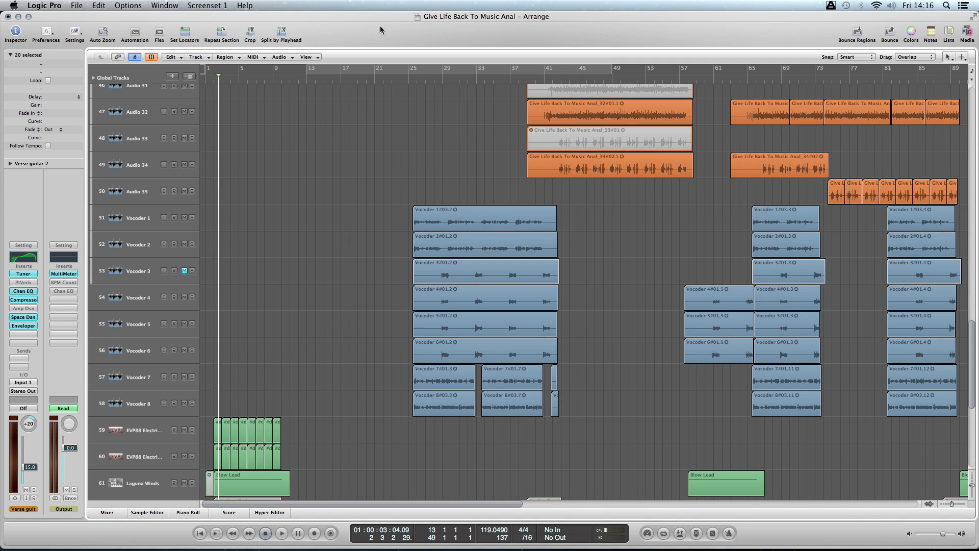
Play the vocoder section from about bar 25 to bar 34.
{"action": "left_click", "coordinate": [411, 79]}
{"action": "key", "text": "space"}
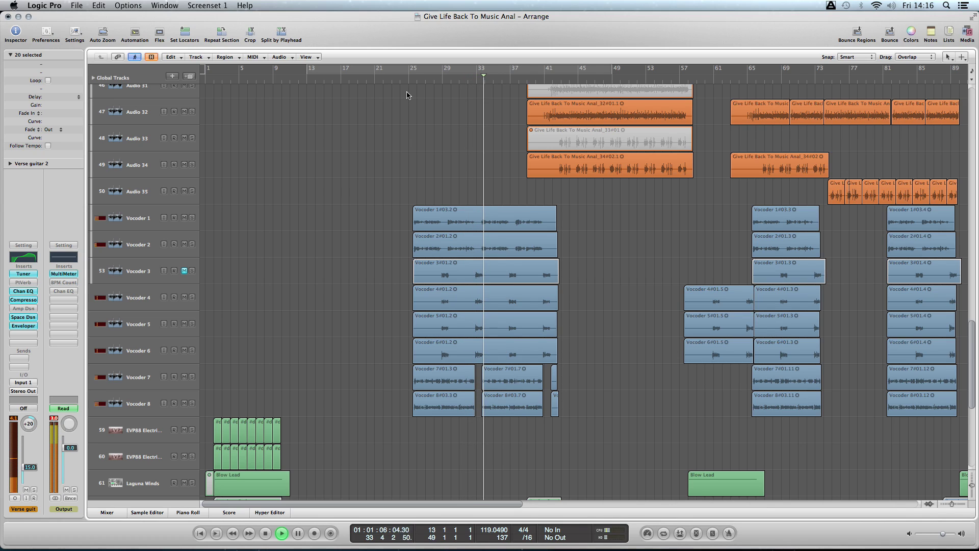
{"action": "key", "text": "space"}
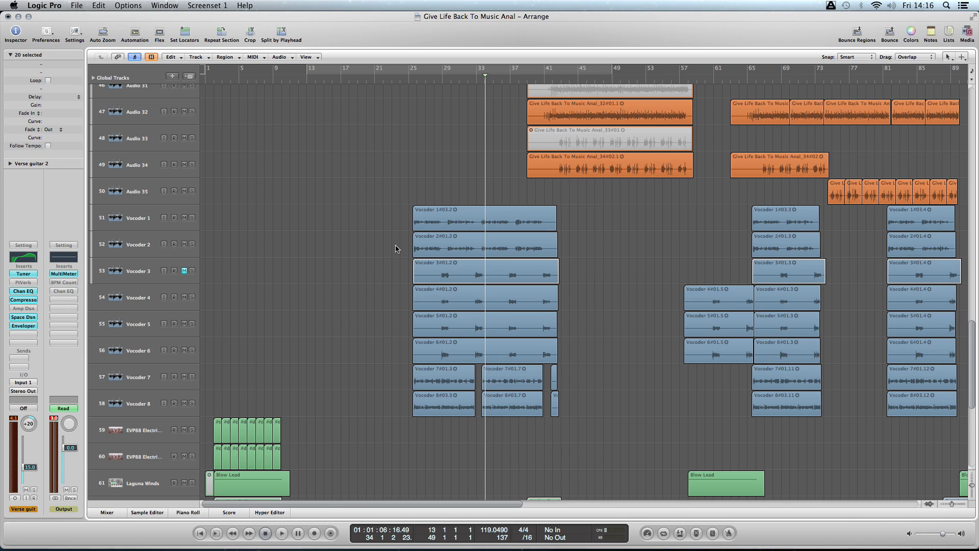
Select the first regions of Vocoder 1 and 2 and those of Vocoder 7 and 8, play from about bar 25, and clear the selection.
{"action": "left_click_drag", "start_coordinate": [396, 410], "coordinate": [424, 245]}
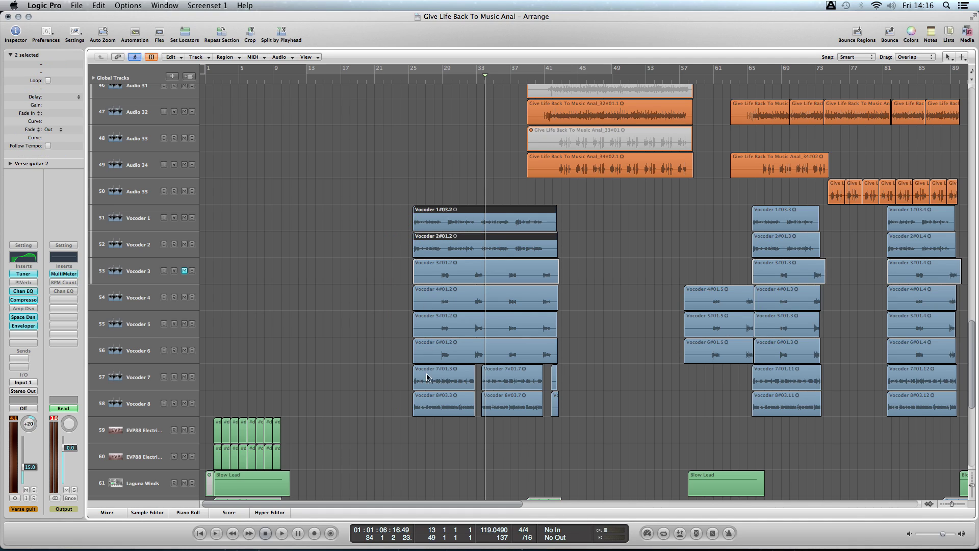
{"action": "left_click_drag", "start_coordinate": [395, 373], "coordinate": [428, 406]}
{"action": "left_click", "coordinate": [413, 75]}
{"action": "key", "text": "space"}
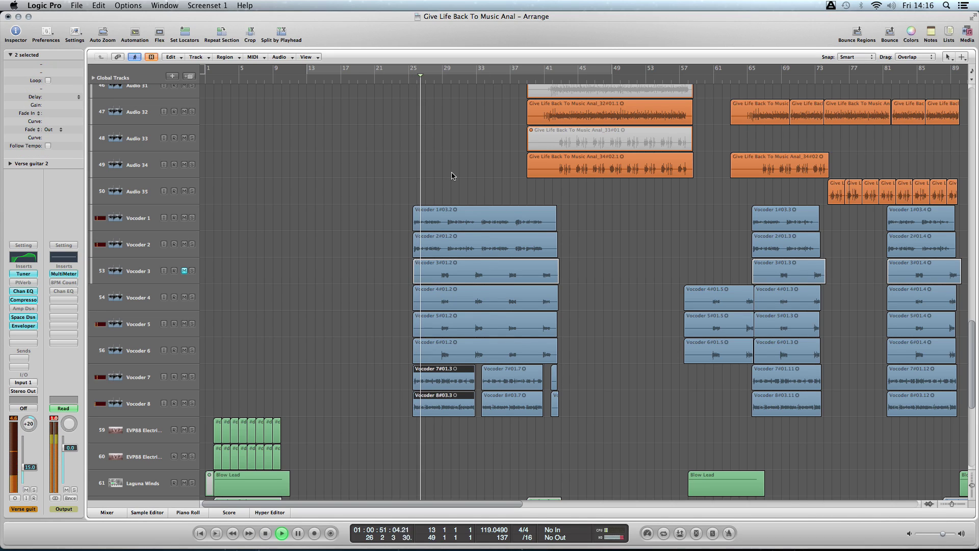
{"action": "key", "text": "space"}
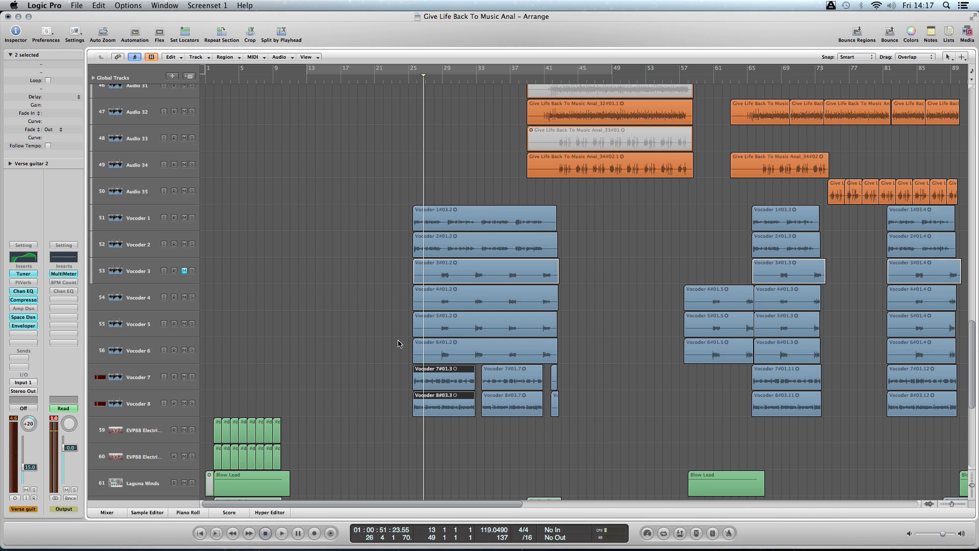
{"action": "left_click", "coordinate": [385, 334]}
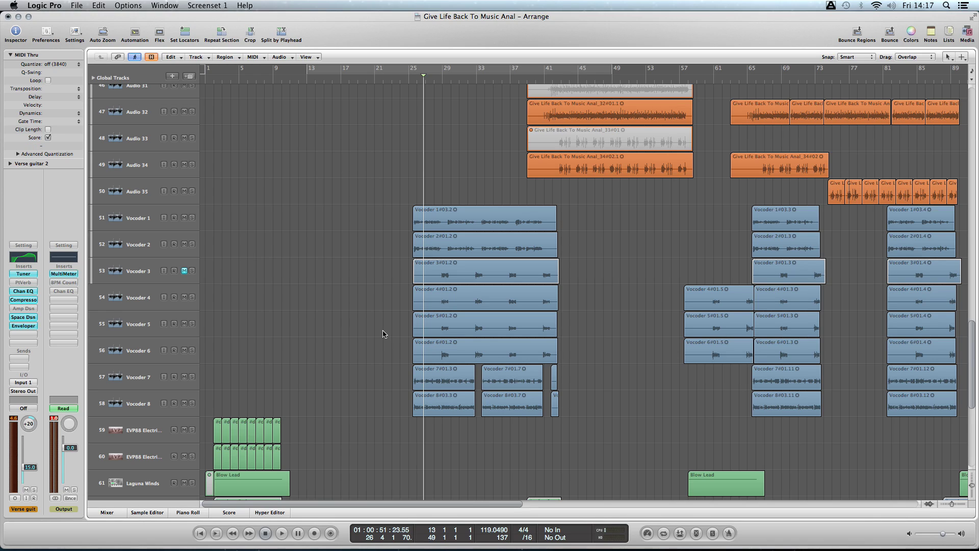
Move the playhead to bar 32 and back to the start of the vocoder regions at bar 25.
{"action": "left_click", "coordinate": [465, 80]}
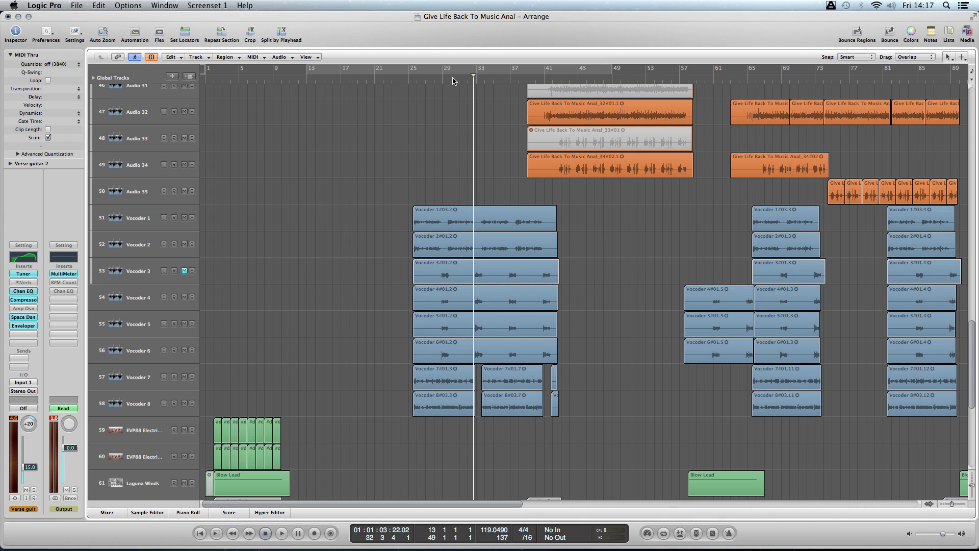
{"action": "left_click", "coordinate": [436, 79]}
{"action": "left_click", "coordinate": [414, 78]}
{"action": "left_click_drag", "start_coordinate": [414, 79], "coordinate": [411, 78]}
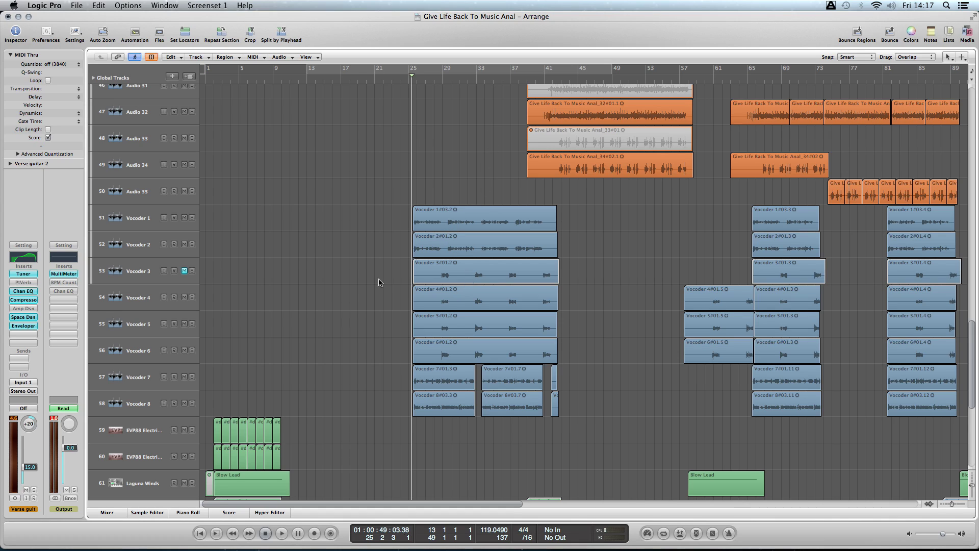
Select the Vocoder 4 track to view its channel strip and inserts.
{"action": "left_click", "coordinate": [143, 271]}
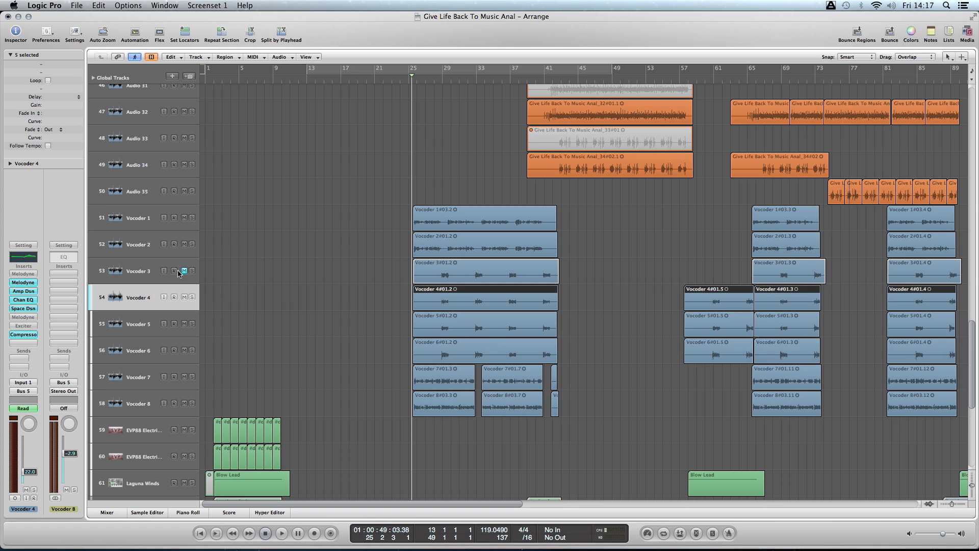
{"action": "left_click", "coordinate": [141, 244]}
{"action": "left_click", "coordinate": [136, 288]}
Play the short vocoder phrases around bars 28 and 32, and deselect the Vocoder 4 regions.
{"action": "left_click", "coordinate": [469, 78]}
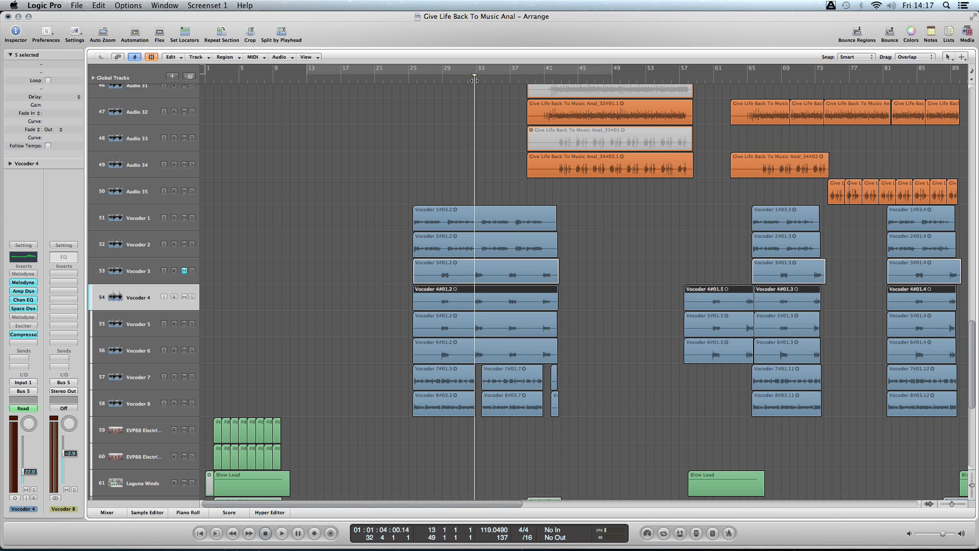
{"action": "left_click_drag", "start_coordinate": [484, 80], "coordinate": [473, 80]}
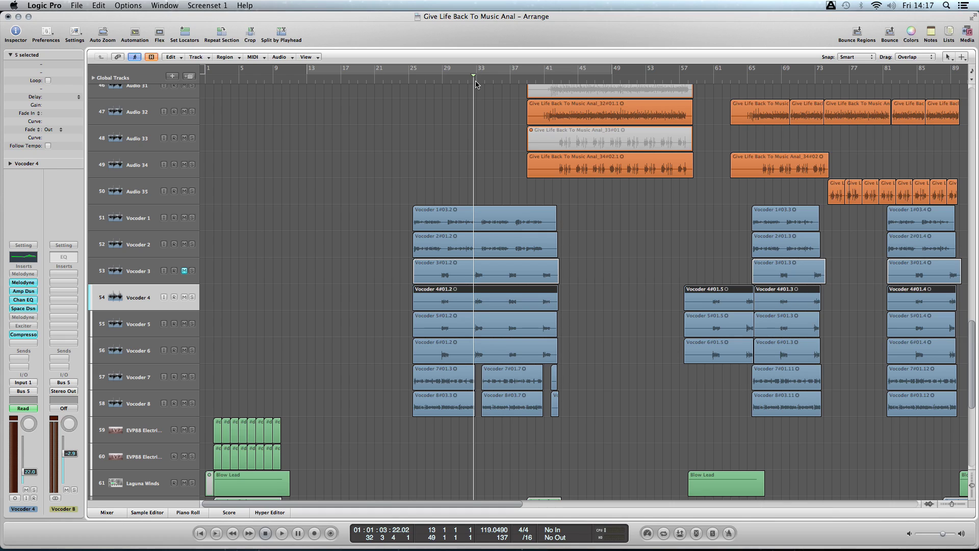
{"action": "left_click_drag", "start_coordinate": [452, 82], "coordinate": [440, 81]}
{"action": "key", "text": "space"}
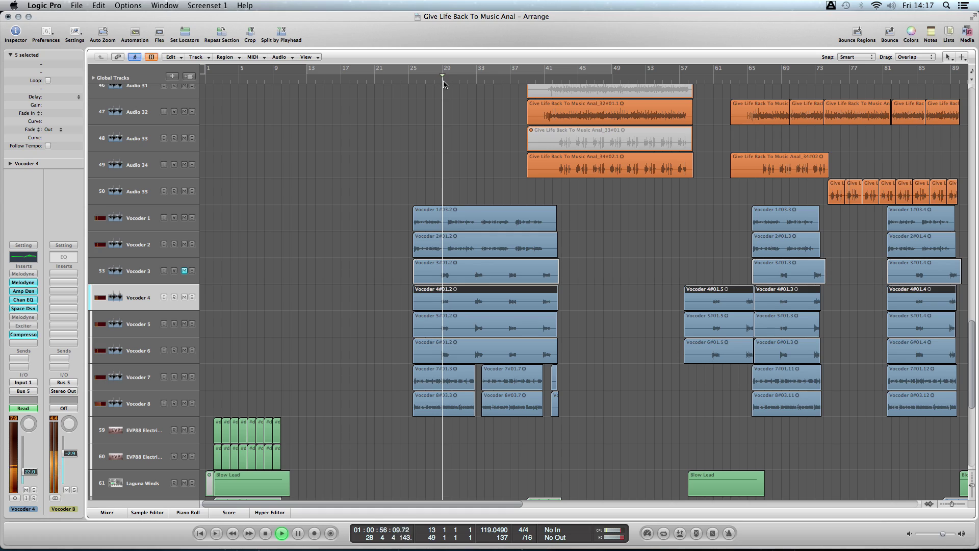
{"action": "key", "text": "space"}
{"action": "left_click", "coordinate": [474, 79]}
{"action": "key", "text": "space"}
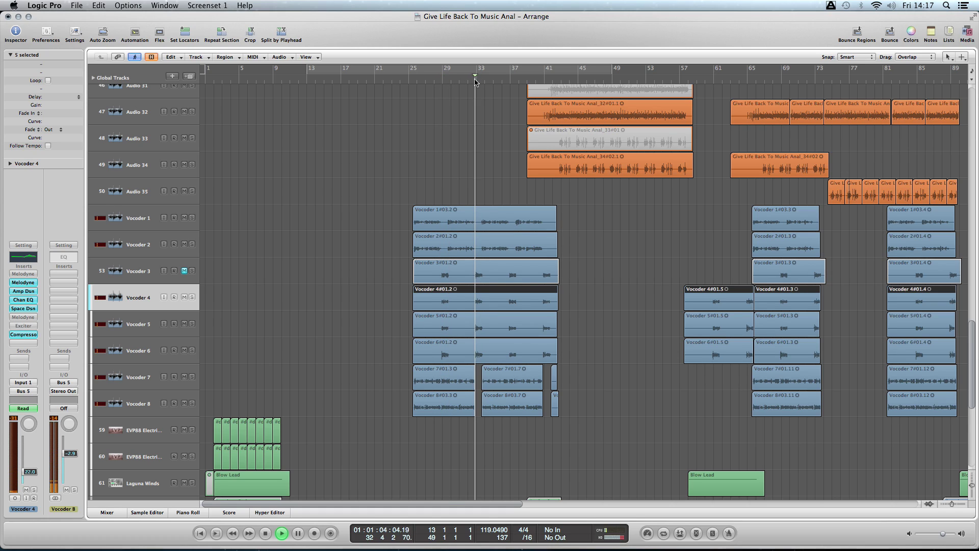
{"action": "key", "text": "space"}
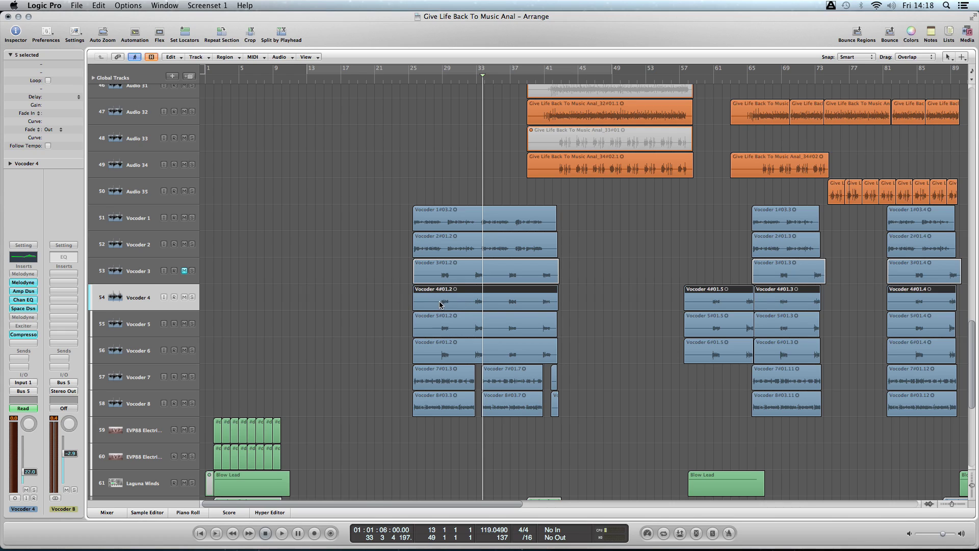
{"action": "left_click", "coordinate": [370, 317]}
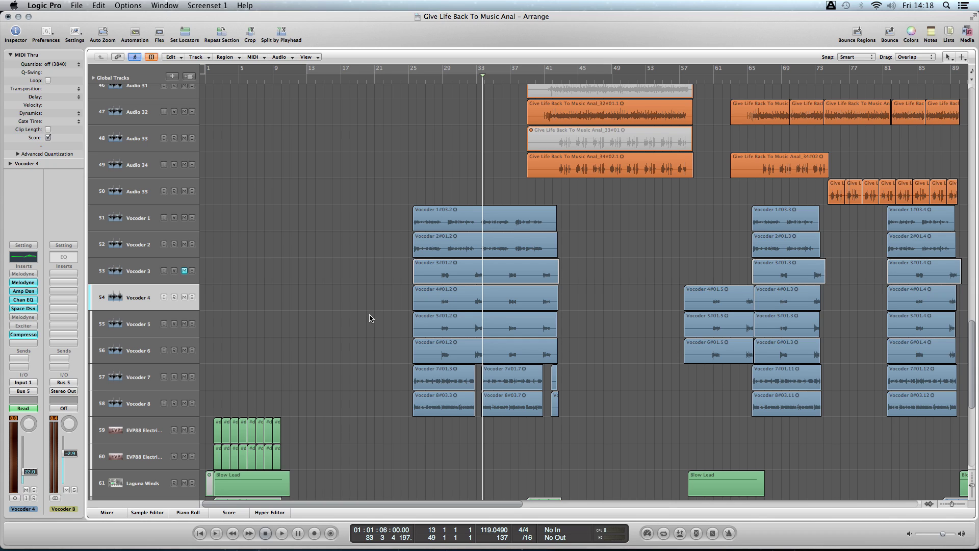
Examine the remaining vocoder regions, the synth, drum and audio tracks down to Output, and the piano and intro guitar tracks above.
{"action": "scroll", "coordinate": [615, 313], "scroll_direction": "right", "scroll_amount": 3}
{"action": "scroll", "coordinate": [698, 296], "scroll_direction": "right", "scroll_amount": 4}
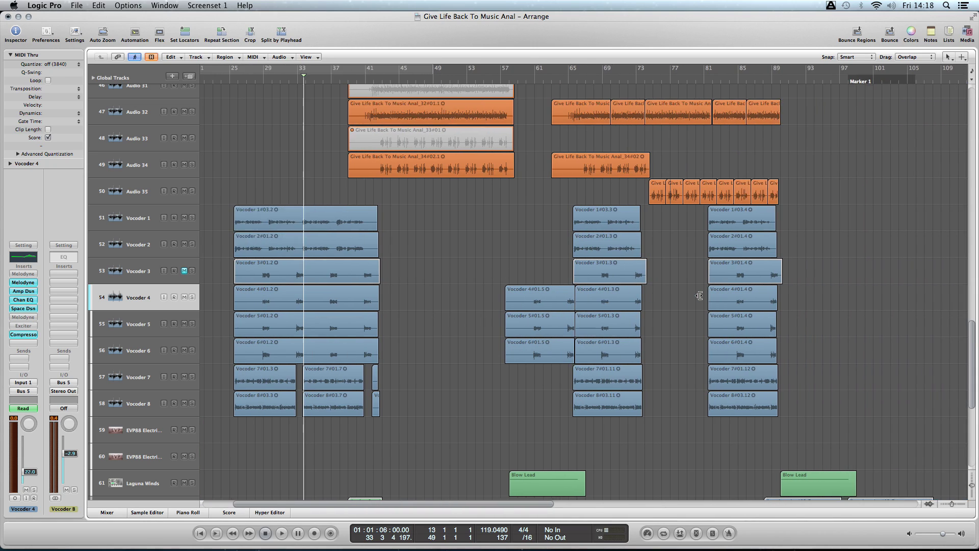
{"action": "scroll", "coordinate": [699, 296], "scroll_direction": "right", "scroll_amount": 4}
{"action": "scroll", "coordinate": [393, 288], "scroll_direction": "left", "scroll_amount": 10}
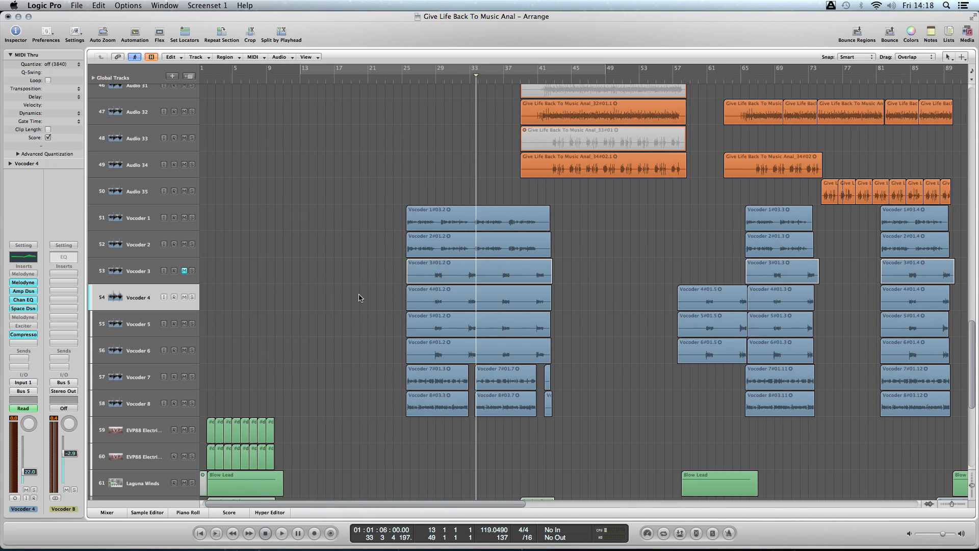
{"action": "scroll", "coordinate": [360, 298], "scroll_direction": "down", "scroll_amount": 3}
{"action": "scroll", "coordinate": [365, 294], "scroll_direction": "left", "scroll_amount": 1}
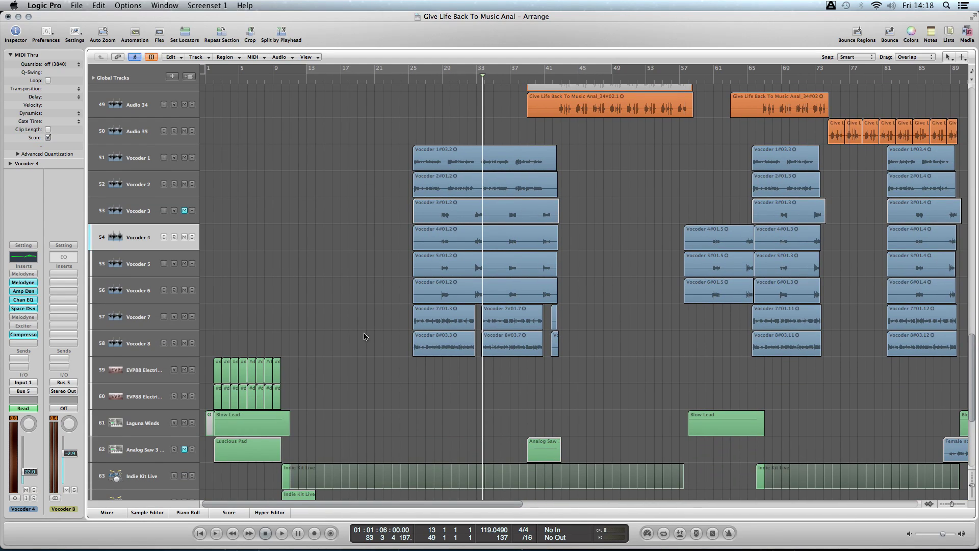
{"action": "scroll", "coordinate": [344, 331], "scroll_direction": "down", "scroll_amount": 4}
{"action": "scroll", "coordinate": [343, 327], "scroll_direction": "down", "scroll_amount": 3}
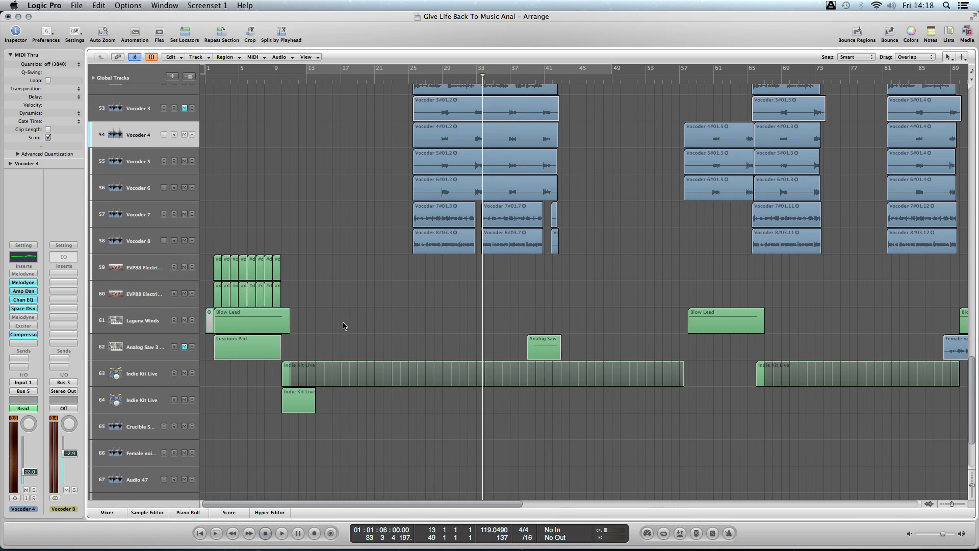
{"action": "scroll", "coordinate": [345, 323], "scroll_direction": "down", "scroll_amount": 1}
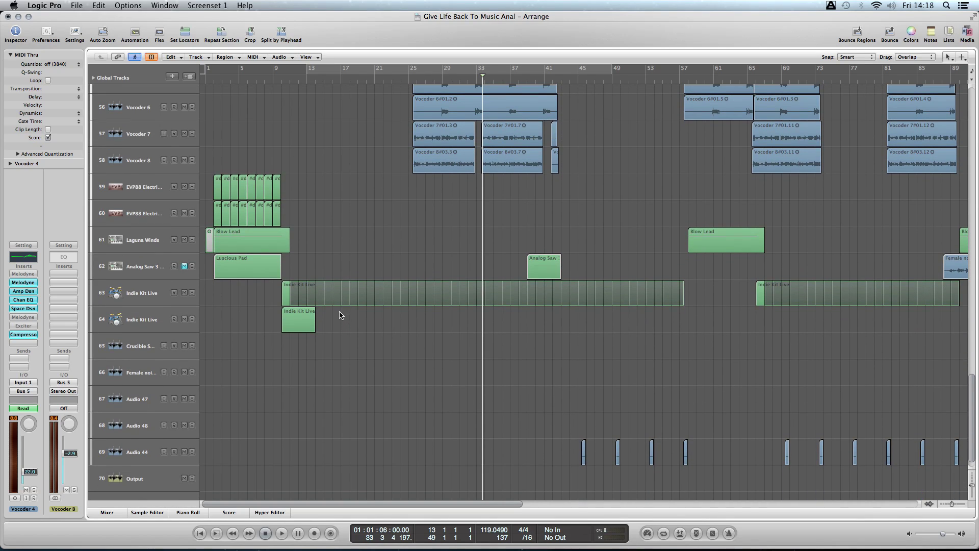
{"action": "scroll", "coordinate": [338, 316], "scroll_direction": "up", "scroll_amount": 2}
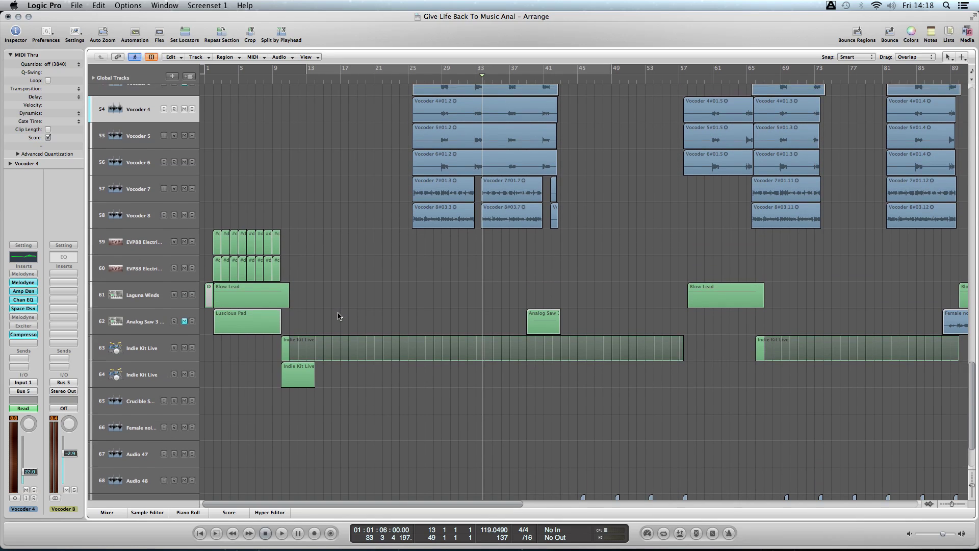
{"action": "scroll", "coordinate": [315, 312], "scroll_direction": "up", "scroll_amount": 15}
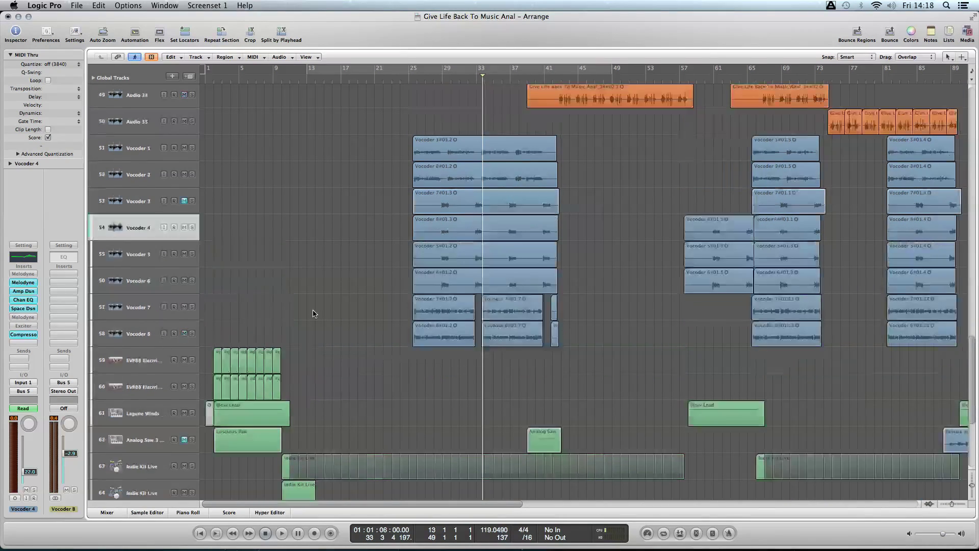
{"action": "scroll", "coordinate": [315, 310], "scroll_direction": "up", "scroll_amount": 13}
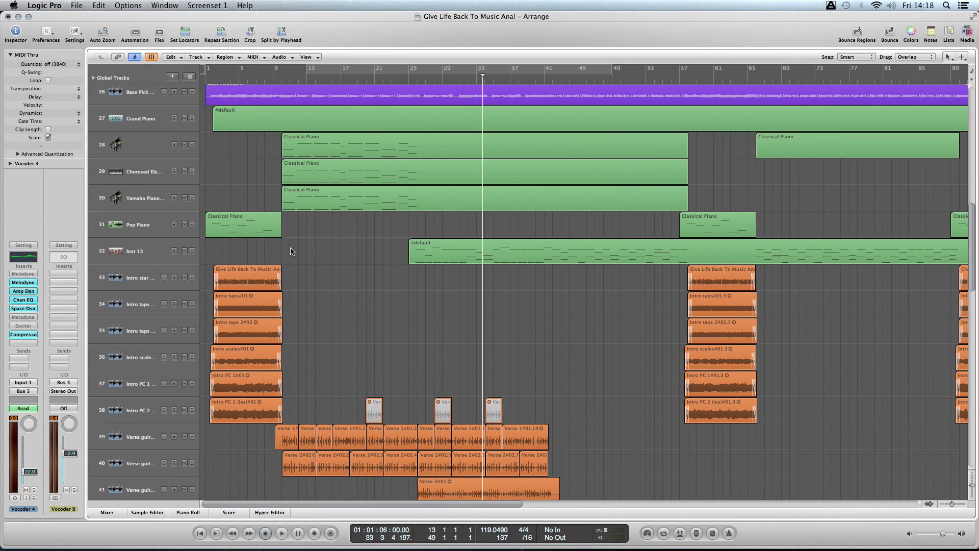
{"action": "scroll", "coordinate": [228, 232], "scroll_direction": "down", "scroll_amount": 20}
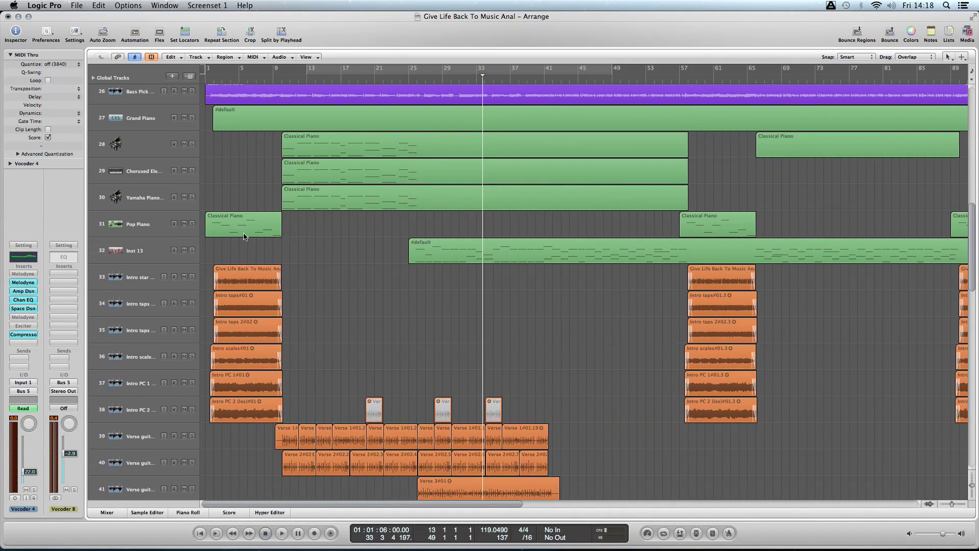
{"action": "scroll", "coordinate": [253, 411], "scroll_direction": "down", "scroll_amount": 6}
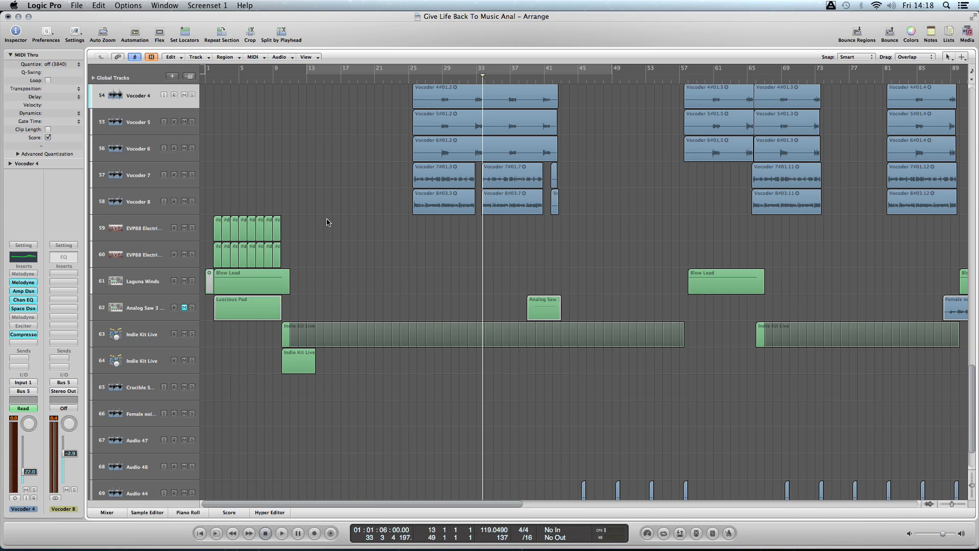
Select the first looped Indie Kit Live region on track 63 and examine the noise and audio regions around bar 97.
{"action": "left_click", "coordinate": [290, 334]}
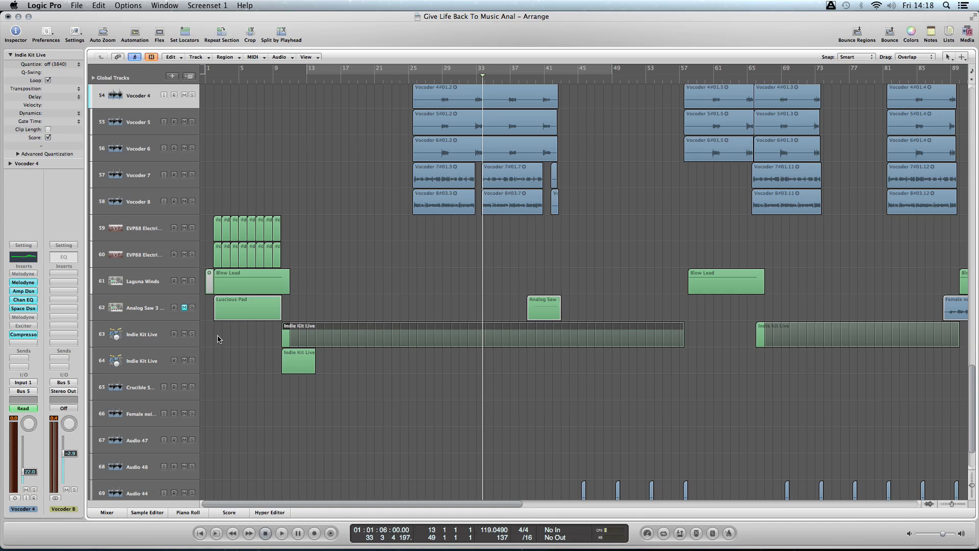
{"action": "scroll", "coordinate": [269, 337], "scroll_direction": "down", "scroll_amount": 1}
{"action": "scroll", "coordinate": [271, 334], "scroll_direction": "right", "scroll_amount": 10}
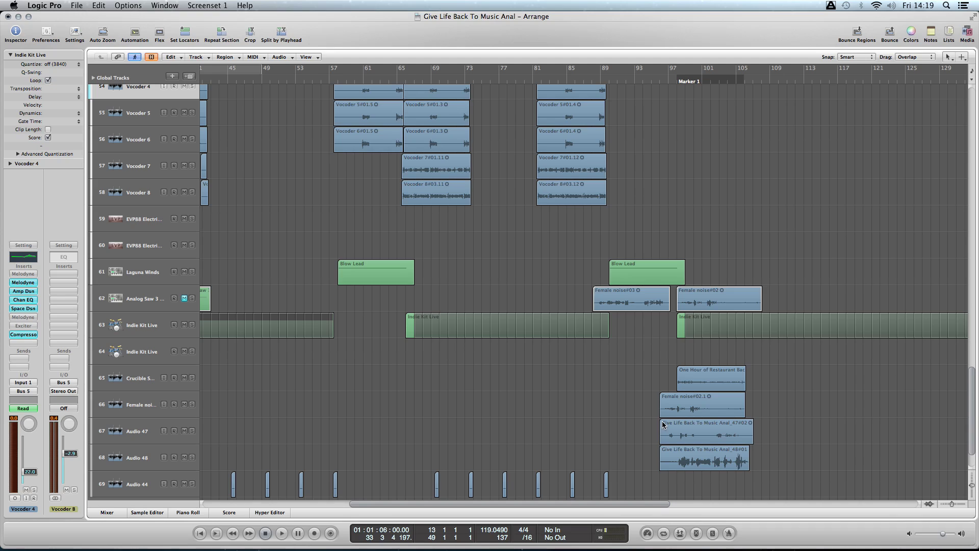
Select the restaurant background region on track 65, marquee-select the noise regions below it around bar 97, and clear the selection.
{"action": "scroll", "coordinate": [635, 406], "scroll_direction": "down", "scroll_amount": 2}
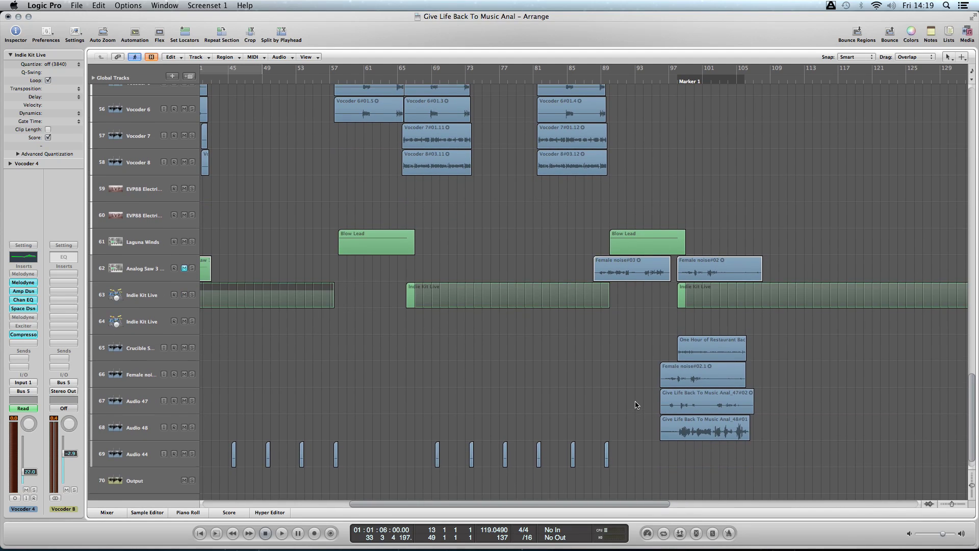
{"action": "scroll", "coordinate": [637, 404], "scroll_direction": "up", "scroll_amount": 5}
{"action": "scroll", "coordinate": [636, 402], "scroll_direction": "down", "scroll_amount": 5}
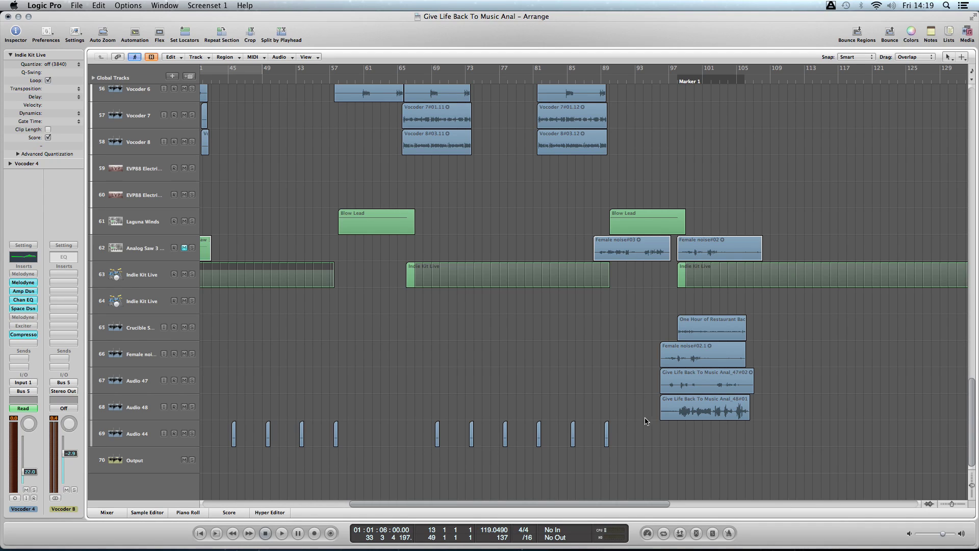
{"action": "left_click", "coordinate": [686, 330]}
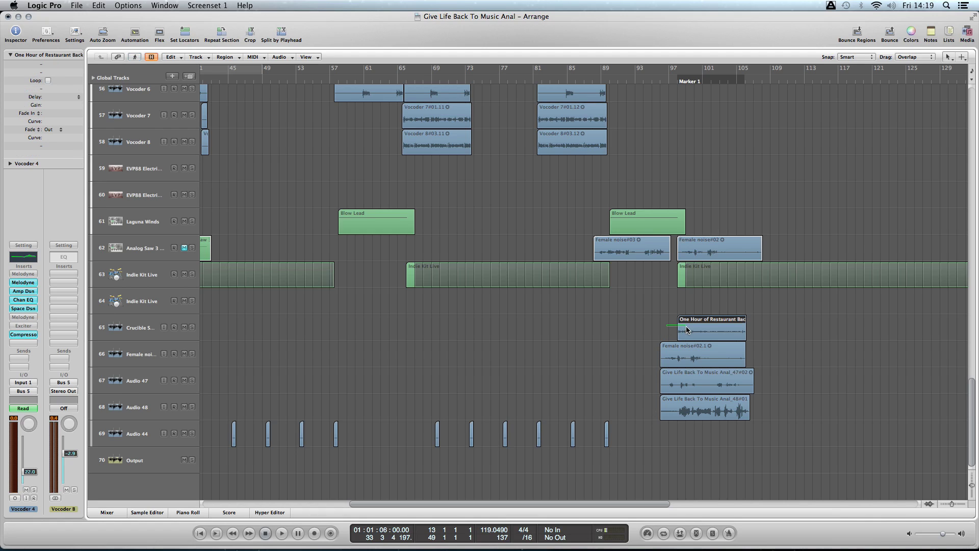
{"action": "left_click_drag", "start_coordinate": [632, 350], "coordinate": [718, 413]}
{"action": "left_click", "coordinate": [815, 413]}
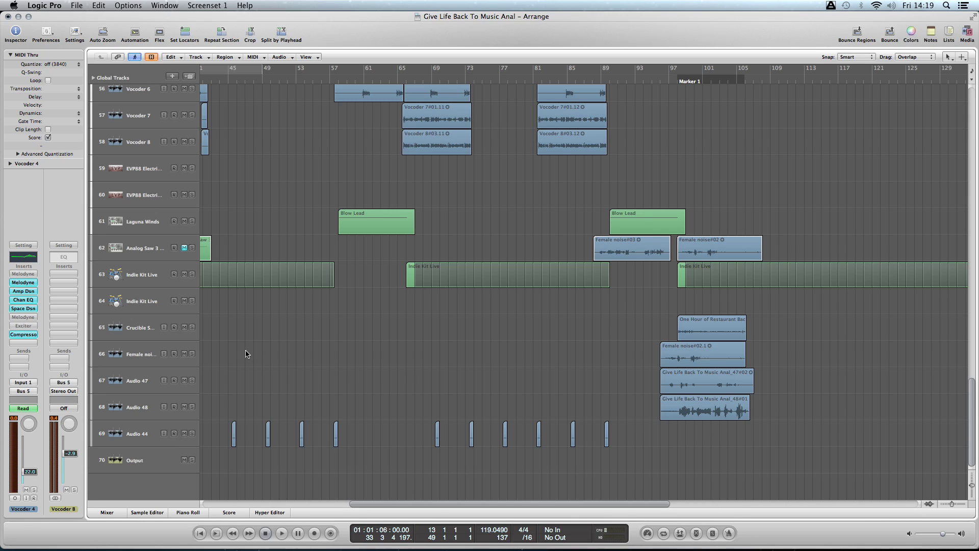
Solo tracks 65 to 68, play their noise regions from about bar 95, and turn the four solos off.
{"action": "left_click_drag", "start_coordinate": [192, 327], "coordinate": [192, 406]}
{"action": "left_click_drag", "start_coordinate": [678, 78], "coordinate": [657, 79]}
{"action": "key", "text": "space"}
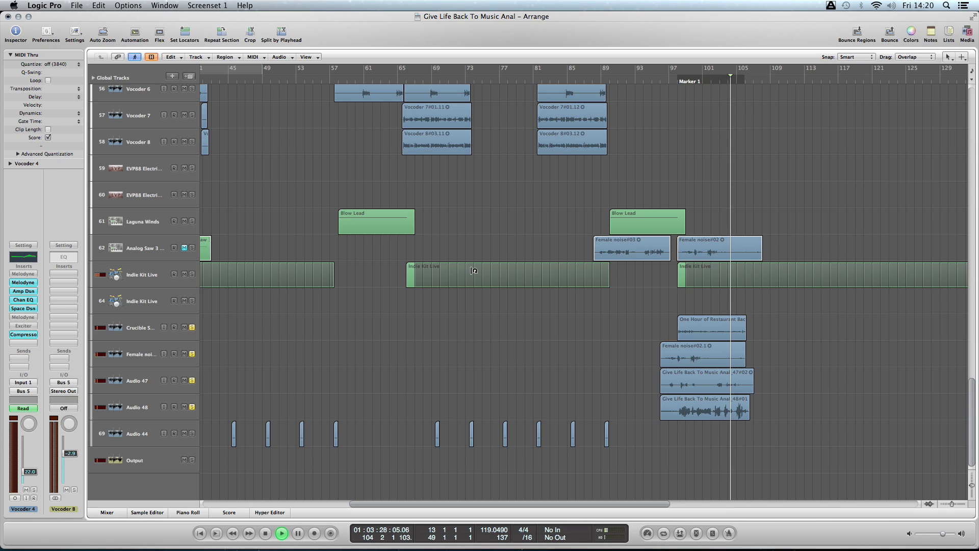
{"action": "key", "text": "space"}
{"action": "left_click_drag", "start_coordinate": [192, 408], "coordinate": [191, 328]}
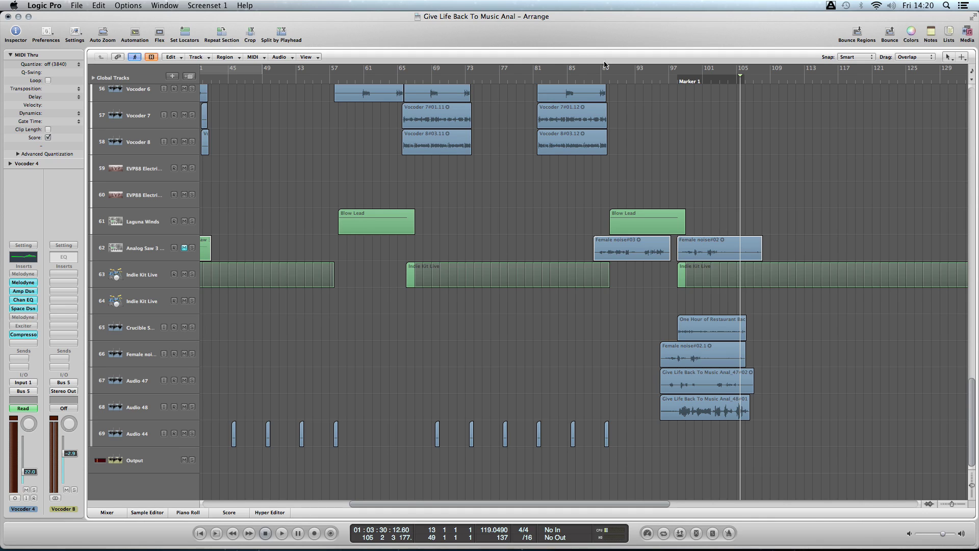
Play the full mix from about bar 95 through the background noise section, stopping at bar 106.
{"action": "left_click", "coordinate": [656, 79]}
{"action": "key", "text": "space"}
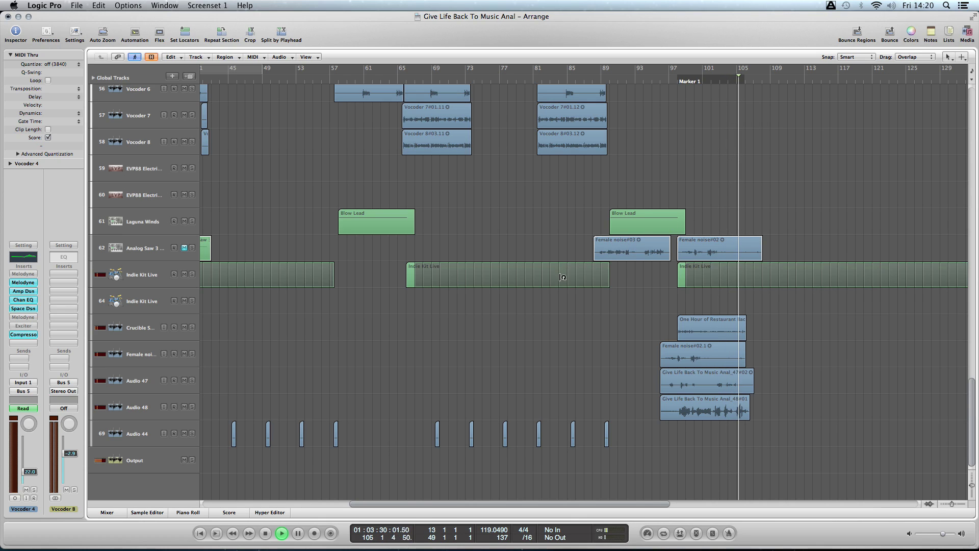
{"action": "key", "text": "space"}
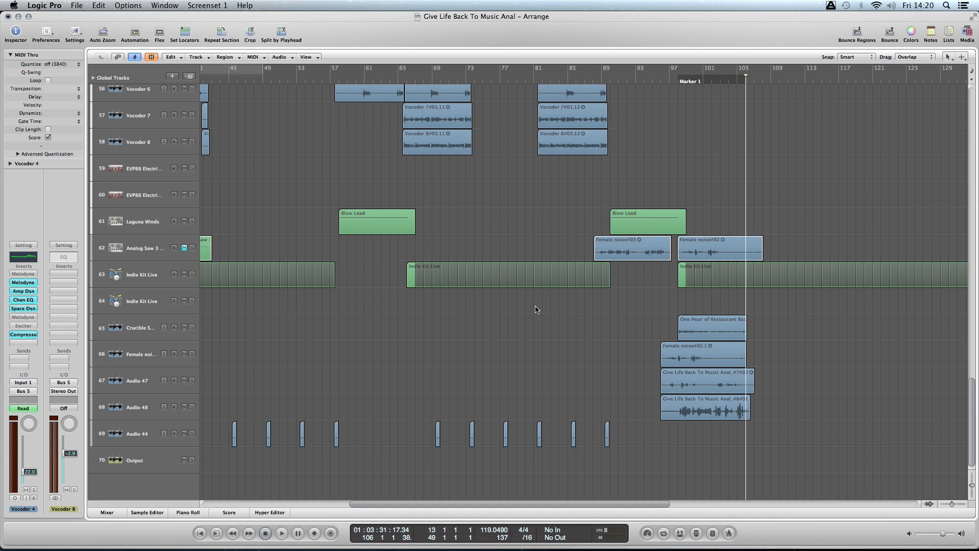
Examine the short Audio 44 regions and the synth, drum and noise tracks above them along the timeline.
{"action": "scroll", "coordinate": [553, 324], "scroll_direction": "left", "scroll_amount": 2}
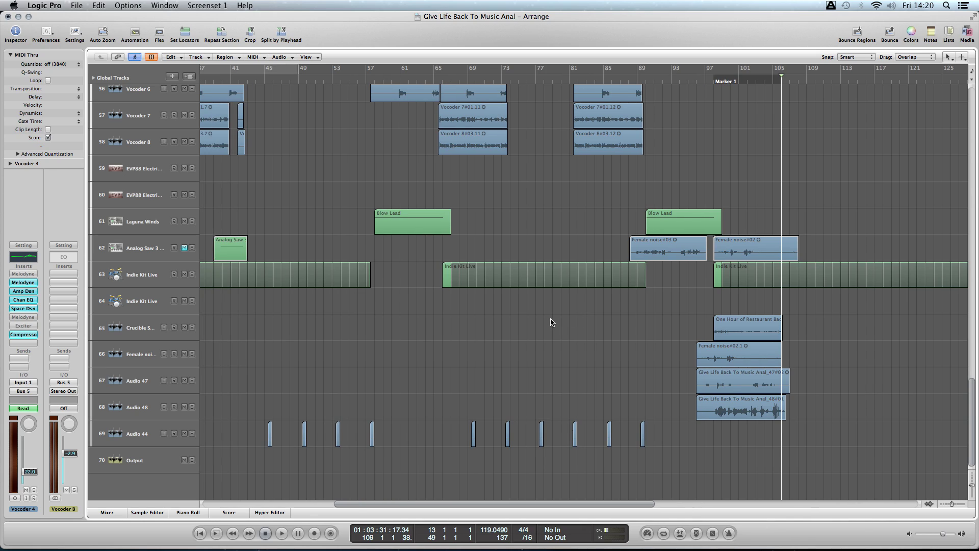
{"action": "scroll", "coordinate": [592, 328], "scroll_direction": "right", "scroll_amount": 9}
{"action": "scroll", "coordinate": [592, 327], "scroll_direction": "up", "scroll_amount": 1}
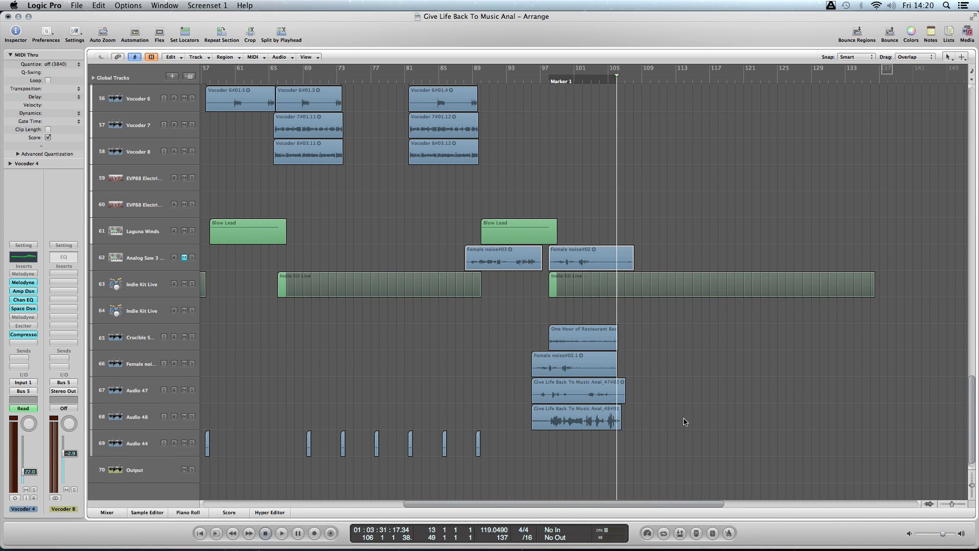
{"action": "scroll", "coordinate": [678, 424], "scroll_direction": "down", "scroll_amount": 1}
{"action": "scroll", "coordinate": [685, 425], "scroll_direction": "left", "scroll_amount": 10}
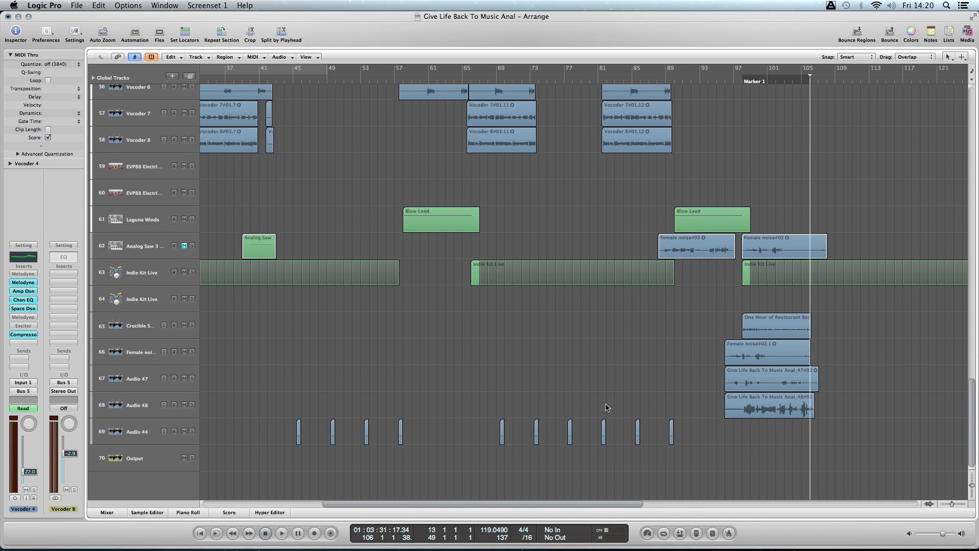
{"action": "scroll", "coordinate": [665, 403], "scroll_direction": "left", "scroll_amount": 13}
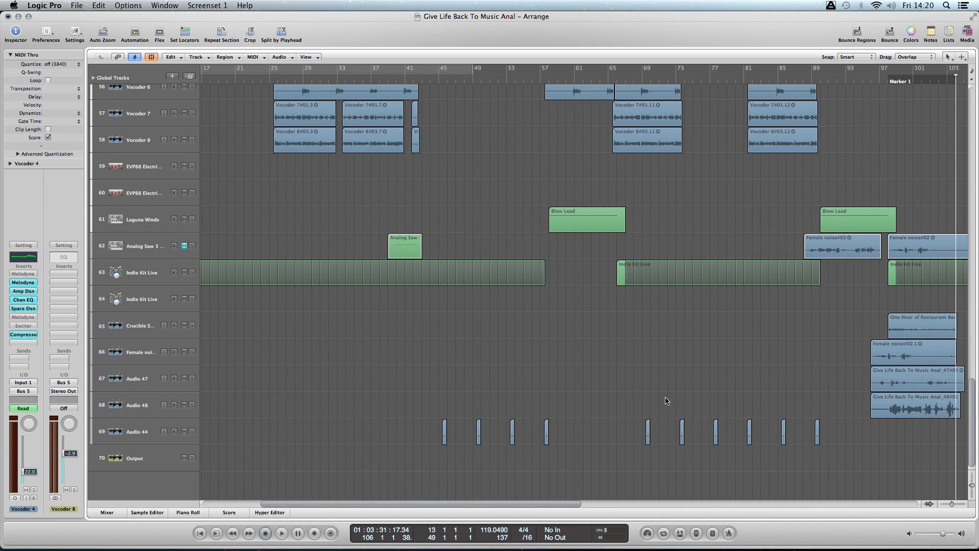
{"action": "scroll", "coordinate": [665, 400], "scroll_direction": "left", "scroll_amount": 3}
{"action": "scroll", "coordinate": [663, 398], "scroll_direction": "right", "scroll_amount": 11}
Examine the vocoder, guitar, piano, bass and drum tracks up to the reference song, including their regions from bar 1.
{"action": "scroll", "coordinate": [662, 396], "scroll_direction": "up", "scroll_amount": 6}
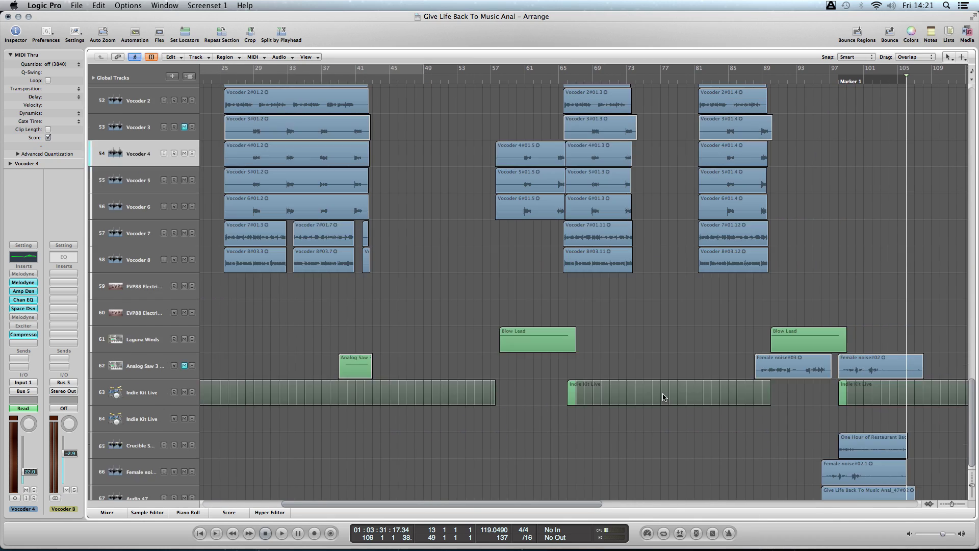
{"action": "scroll", "coordinate": [662, 395], "scroll_direction": "up", "scroll_amount": 20}
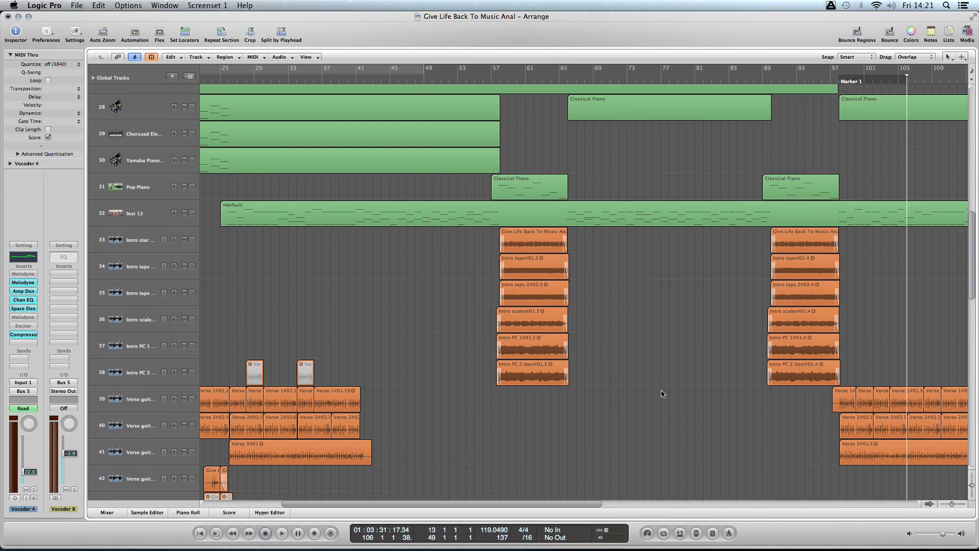
{"action": "scroll", "coordinate": [661, 393], "scroll_direction": "up", "scroll_amount": 3}
{"action": "scroll", "coordinate": [662, 394], "scroll_direction": "up", "scroll_amount": 7}
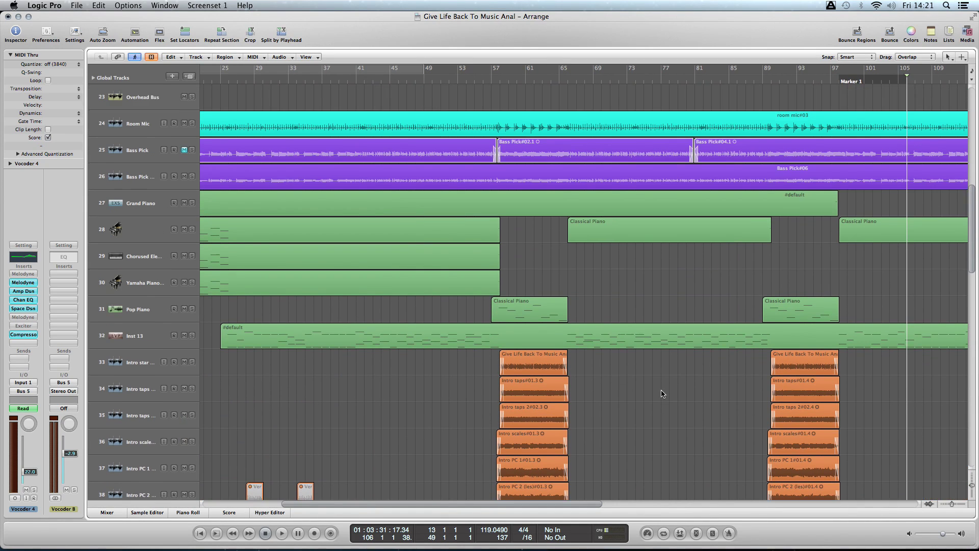
{"action": "scroll", "coordinate": [661, 393], "scroll_direction": "up", "scroll_amount": 10}
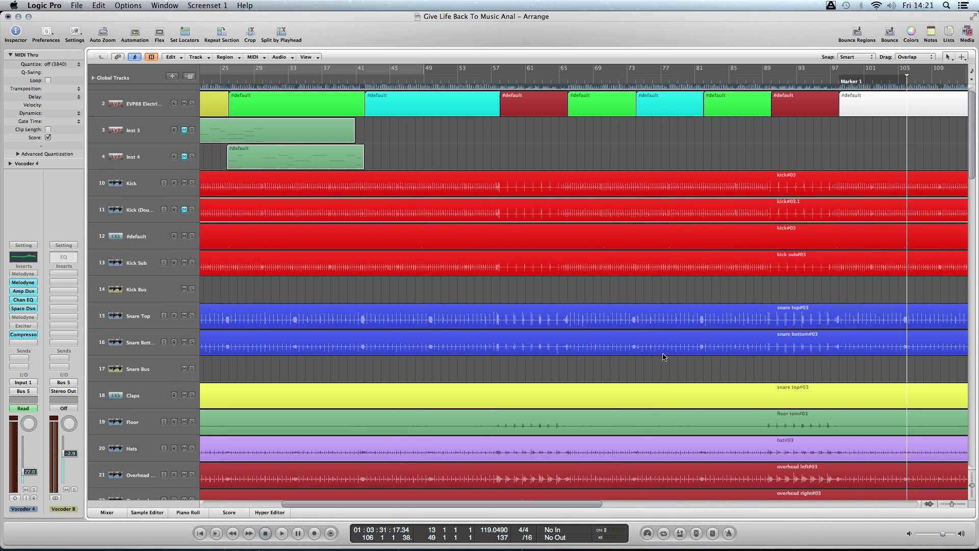
{"action": "scroll", "coordinate": [663, 372], "scroll_direction": "left", "scroll_amount": 6}
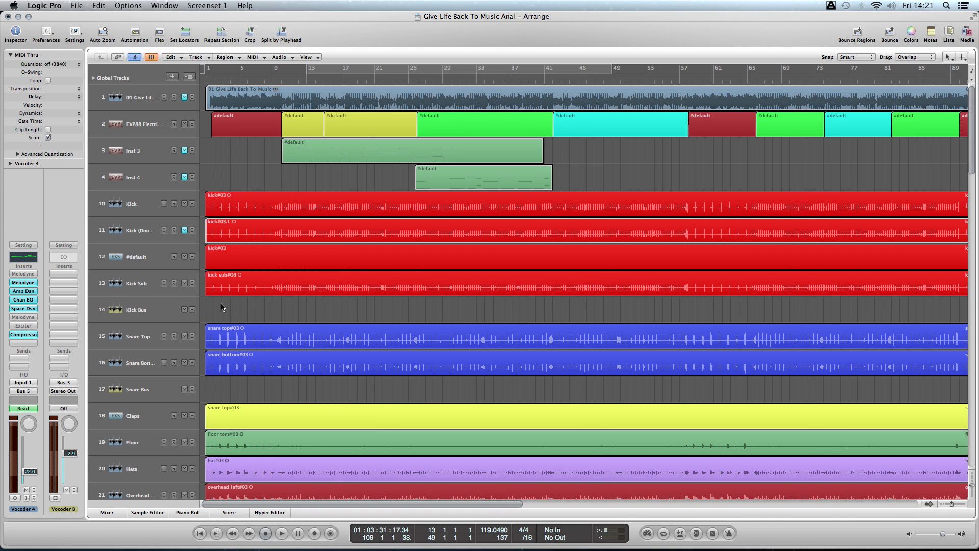
{"action": "scroll", "coordinate": [222, 307], "scroll_direction": "down", "scroll_amount": 5}
{"action": "scroll", "coordinate": [222, 306], "scroll_direction": "down", "scroll_amount": 2}
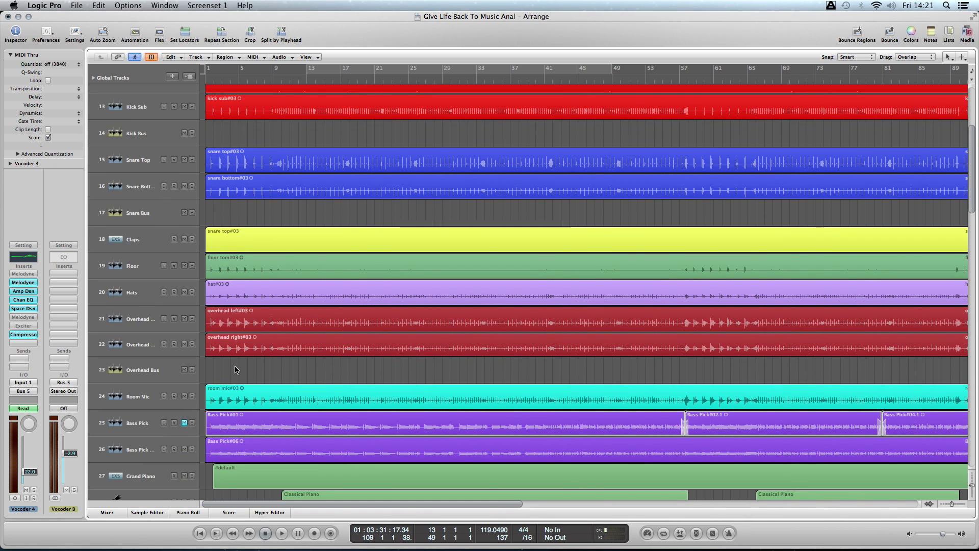
{"action": "scroll", "coordinate": [236, 369], "scroll_direction": "down", "scroll_amount": 6}
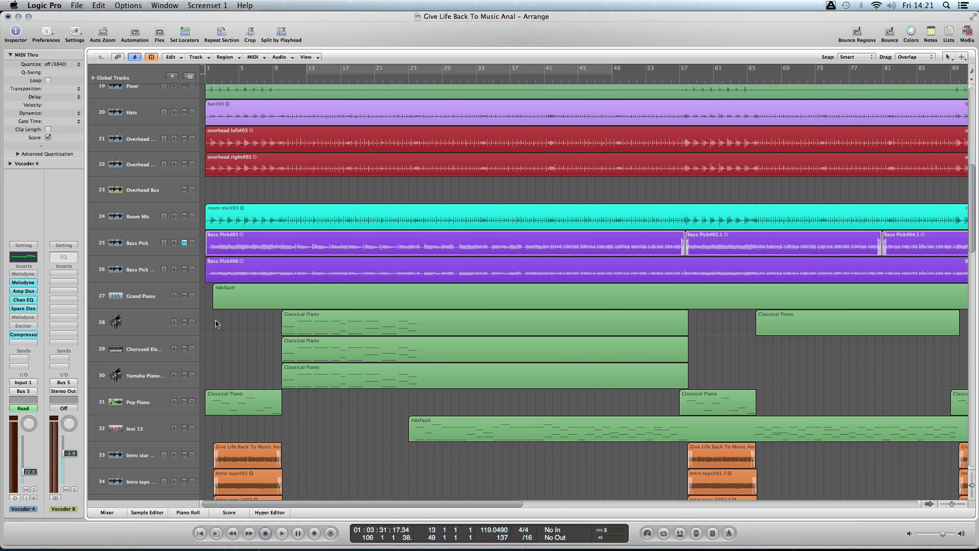
{"action": "scroll", "coordinate": [217, 325], "scroll_direction": "down", "scroll_amount": 6}
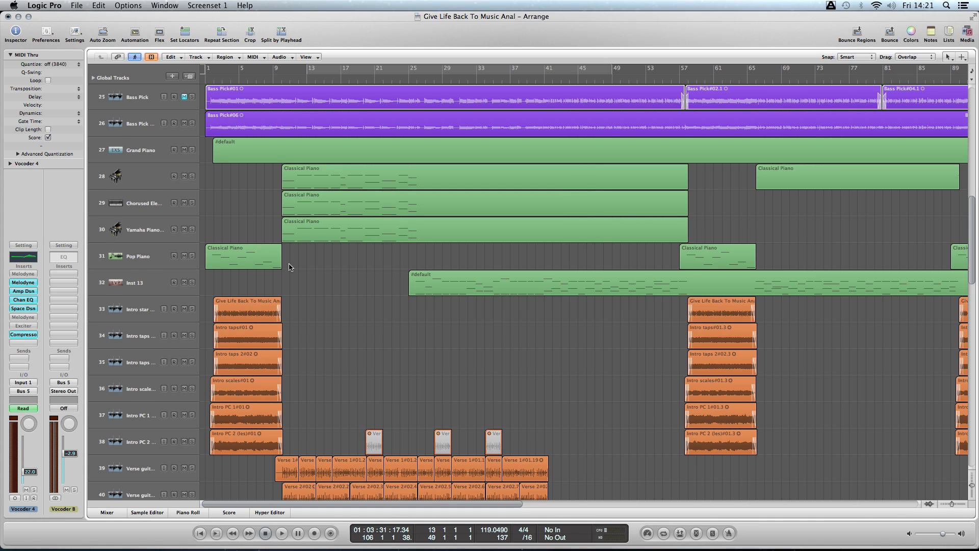
{"action": "scroll", "coordinate": [289, 259], "scroll_direction": "up", "scroll_amount": 10}
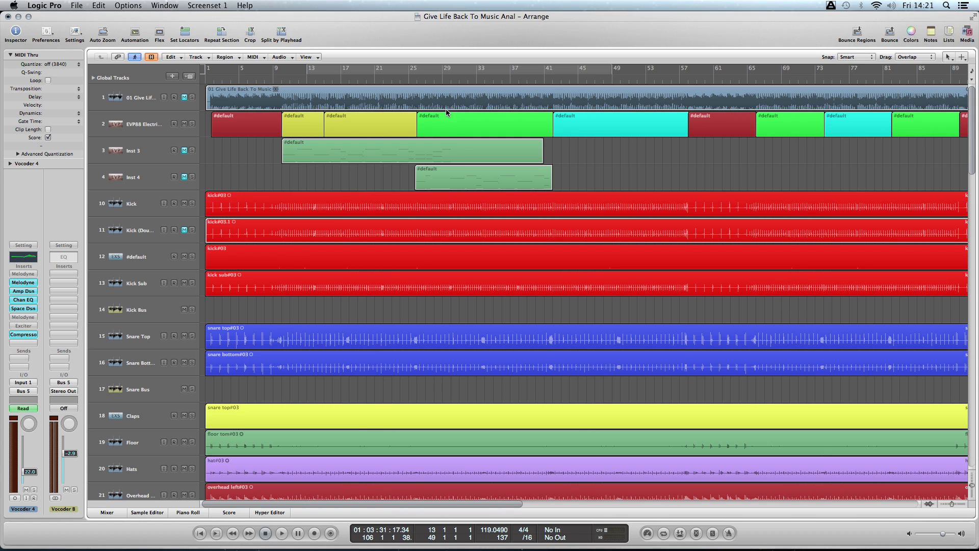
Examine the enlarged reference song waveform against the coloured EVP88 section regions from bar 1 to about bar 70.
{"action": "scroll", "coordinate": [447, 110], "scroll_direction": "down", "scroll_amount": 10}
{"action": "key", "text": "ctrl+Down"}
{"action": "scroll", "coordinate": [448, 109], "scroll_direction": "up", "scroll_amount": 10}
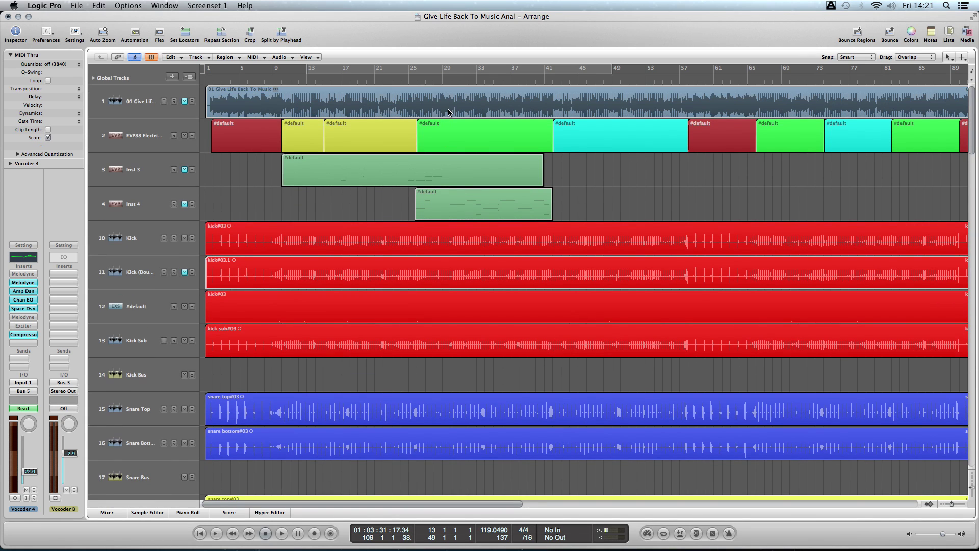
{"action": "key", "text": "ctrl+Up"}
{"action": "scroll", "coordinate": [481, 102], "scroll_direction": "up", "scroll_amount": 5}
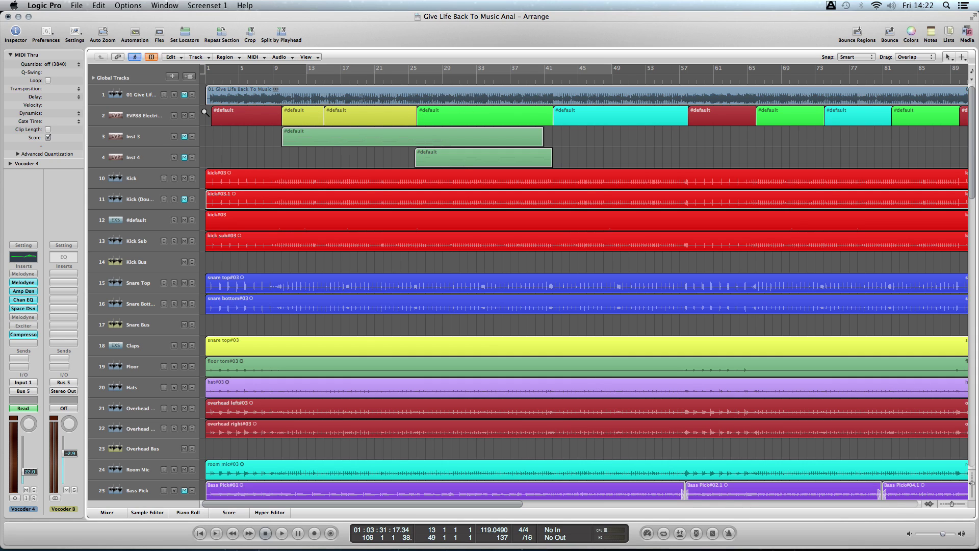
{"action": "left_click_drag", "start_coordinate": [268, 113], "coordinate": [813, 85]}
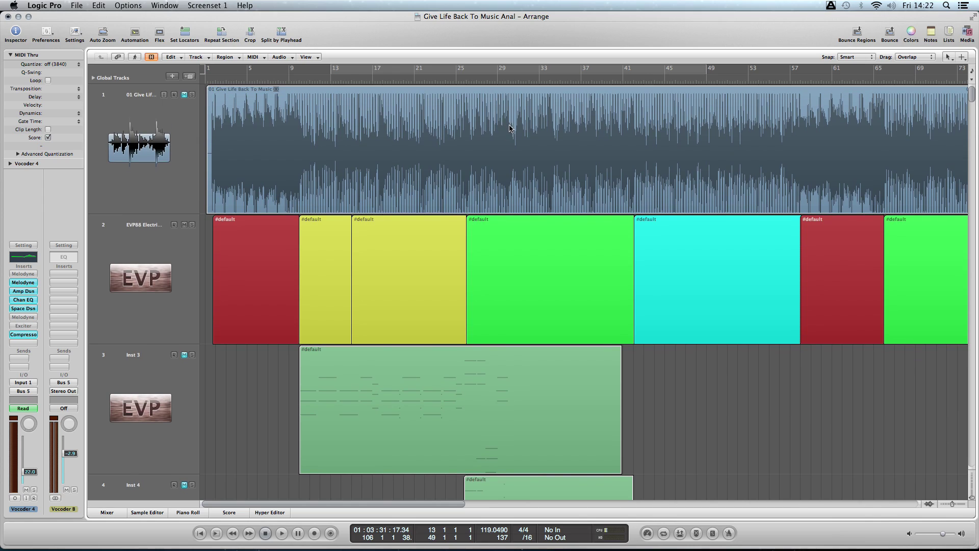
{"action": "left_click_drag", "start_coordinate": [258, 211], "coordinate": [401, 103]}
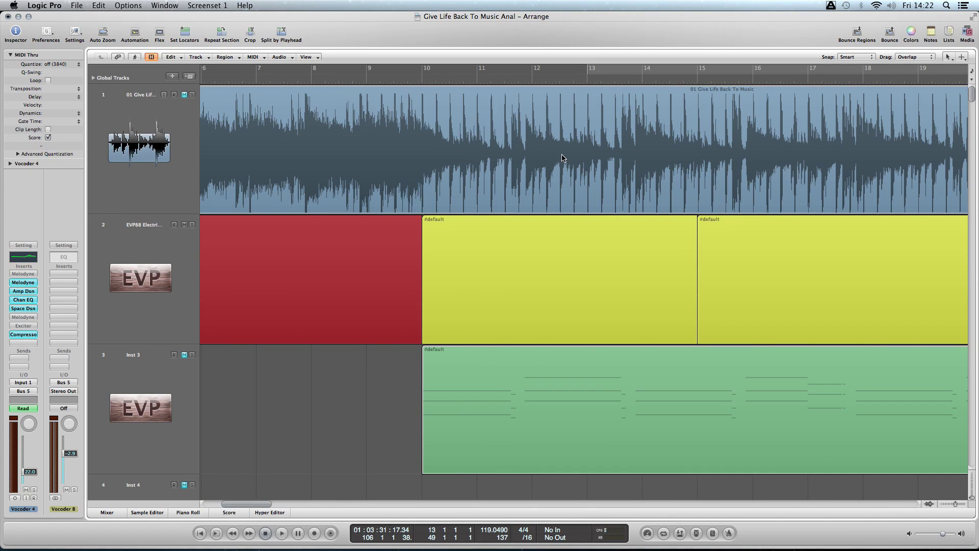
{"action": "scroll", "coordinate": [562, 158], "scroll_direction": "left", "scroll_amount": 2}
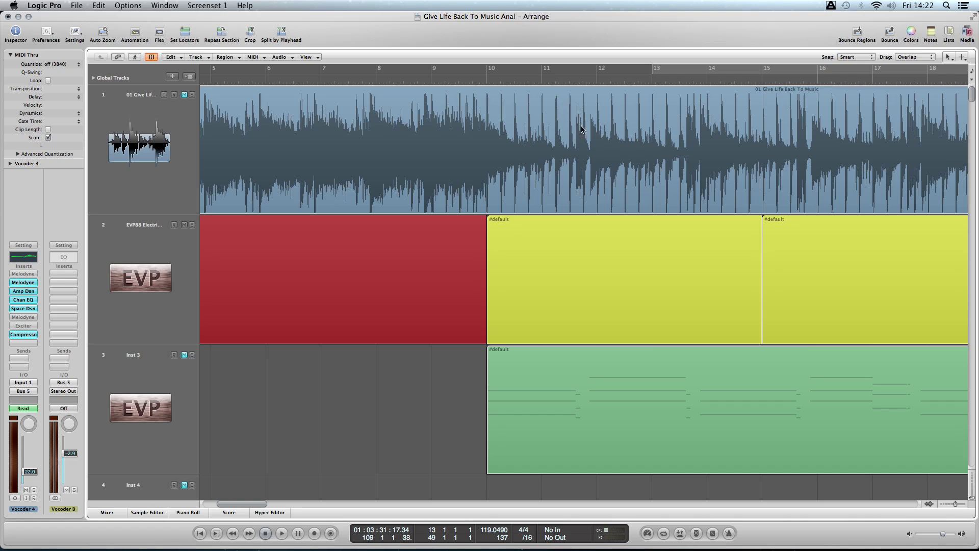
{"action": "scroll", "coordinate": [594, 123], "scroll_direction": "left", "scroll_amount": 5}
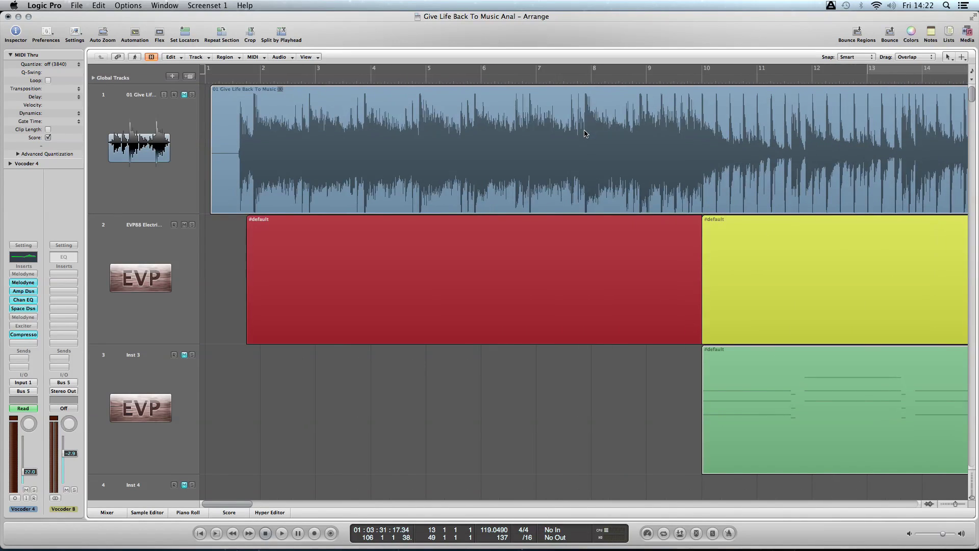
{"action": "scroll", "coordinate": [584, 132], "scroll_direction": "right", "scroll_amount": 4}
{"action": "scroll", "coordinate": [585, 132], "scroll_direction": "right", "scroll_amount": 15}
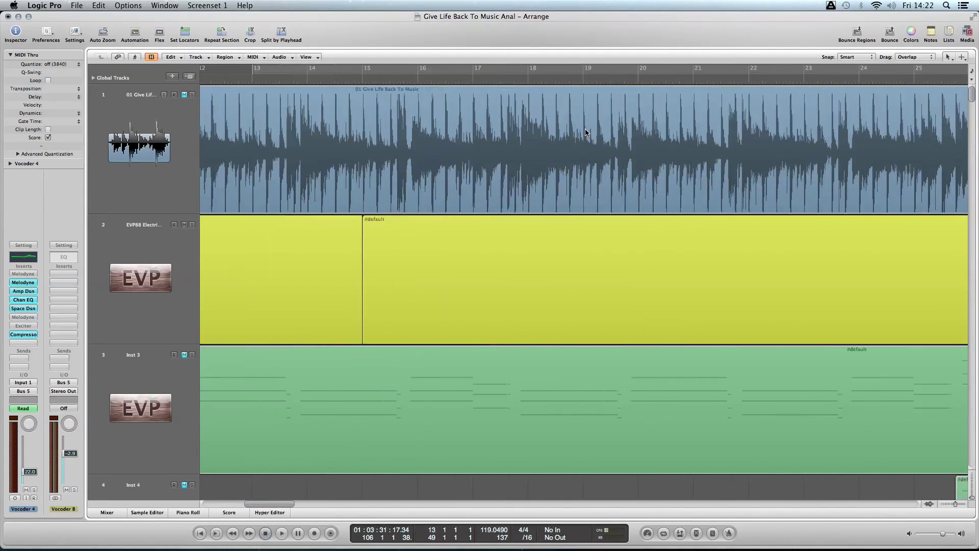
{"action": "scroll", "coordinate": [586, 133], "scroll_direction": "right", "scroll_amount": 9}
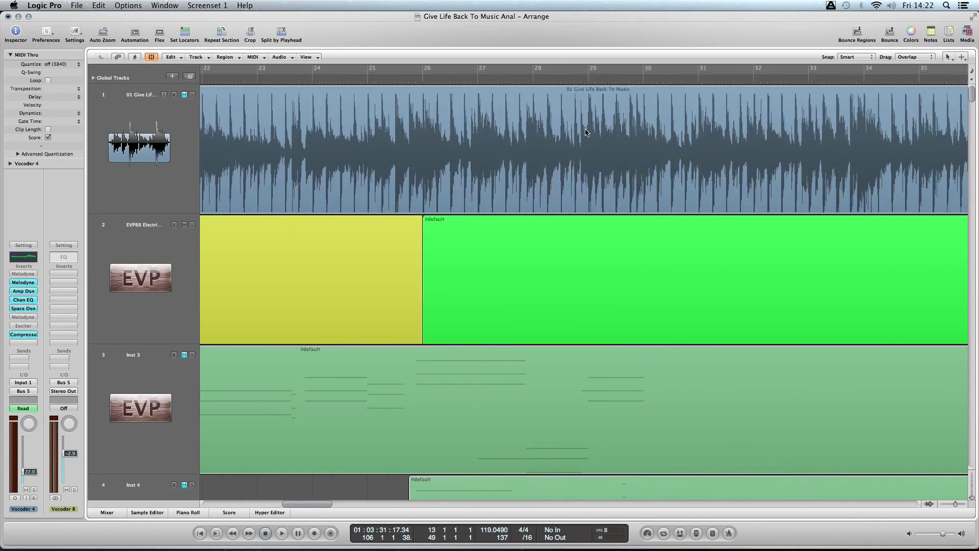
{"action": "scroll", "coordinate": [587, 133], "scroll_direction": "right", "scroll_amount": 15}
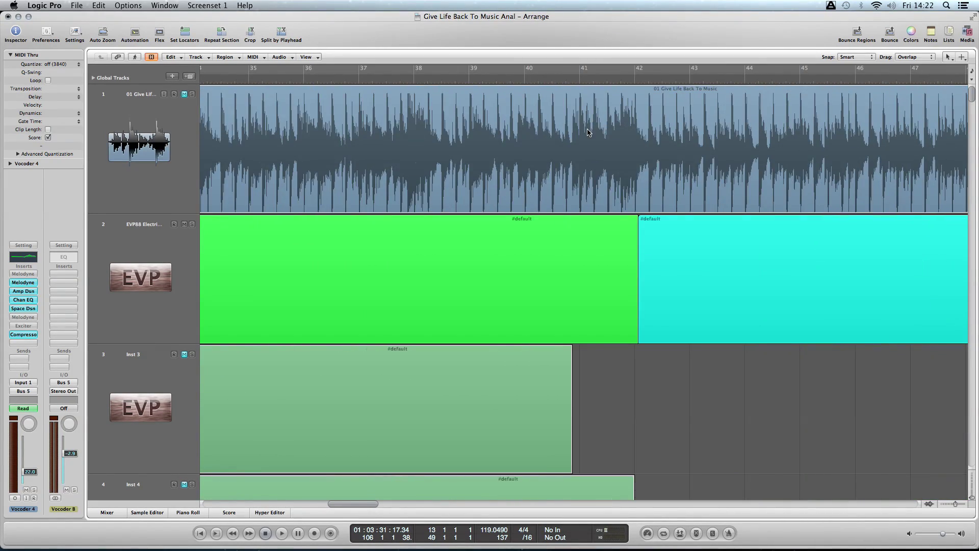
{"action": "scroll", "coordinate": [589, 132], "scroll_direction": "right", "scroll_amount": 4}
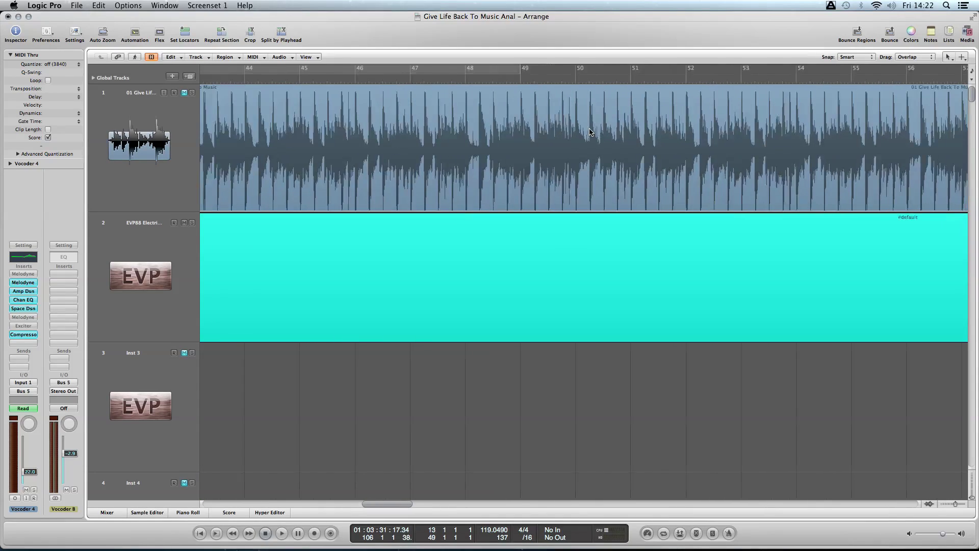
{"action": "scroll", "coordinate": [590, 132], "scroll_direction": "right", "scroll_amount": 10}
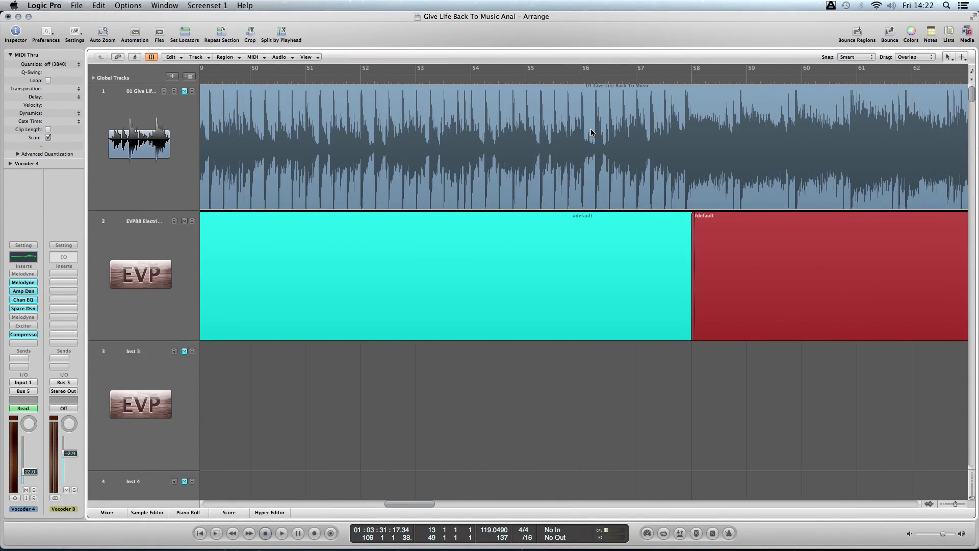
{"action": "scroll", "coordinate": [590, 132], "scroll_direction": "right", "scroll_amount": 1}
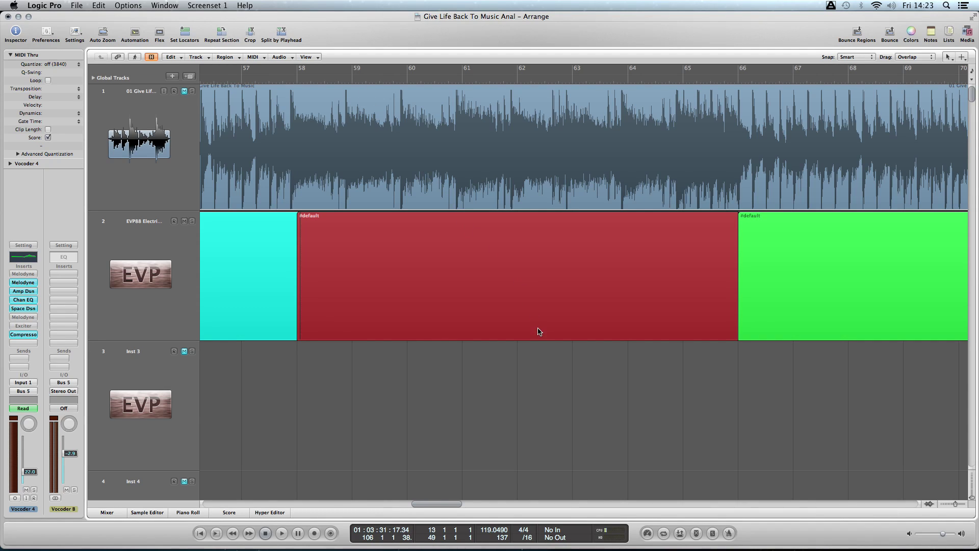
Fit the whole arrangement in view and select Bass Pick track 26 to view its channel strip.
{"action": "key", "text": "z"}
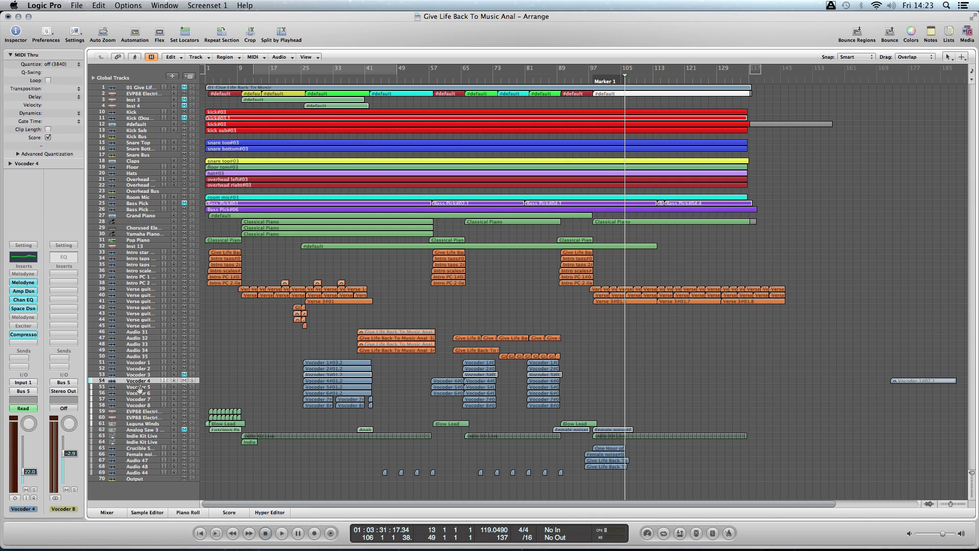
{"action": "left_click_drag", "start_coordinate": [251, 355], "coordinate": [252, 356]}
{"action": "left_click", "coordinate": [140, 207]}
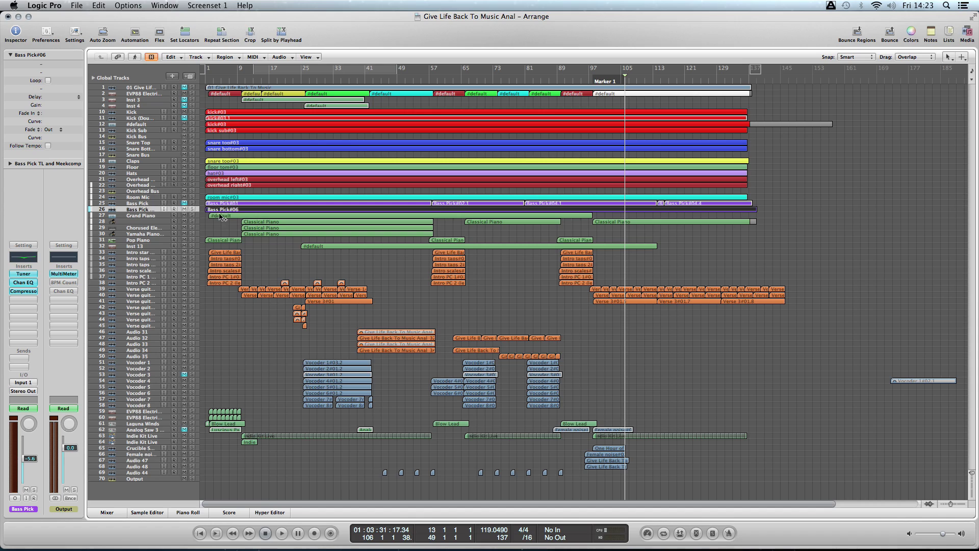
Examine the enlarged waveforms of the two Bass Pick tracks from bar 1 to about bar 58, and return to the full arrangement with no region selected.
{"action": "left_click_drag", "start_coordinate": [219, 219], "coordinate": [312, 184]}
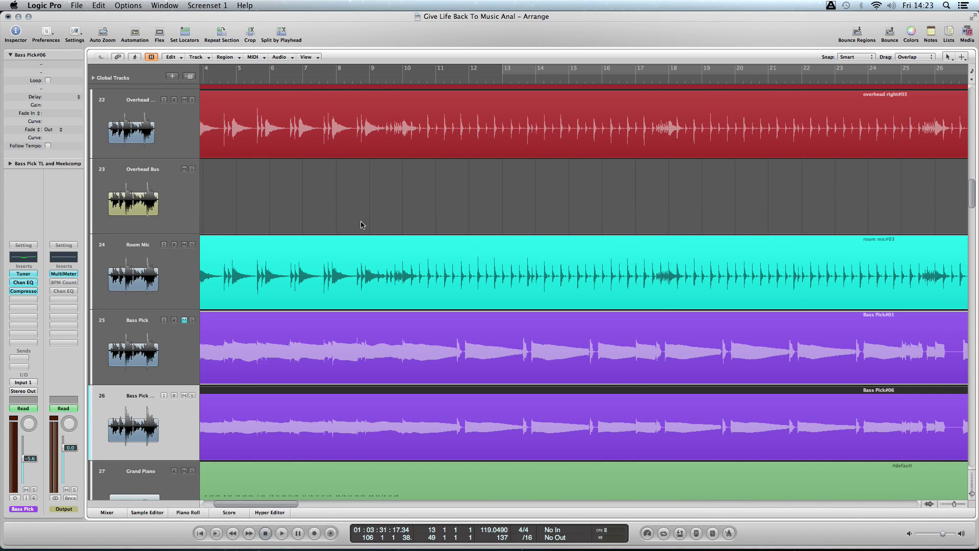
{"action": "scroll", "coordinate": [350, 218], "scroll_direction": "down", "scroll_amount": 3}
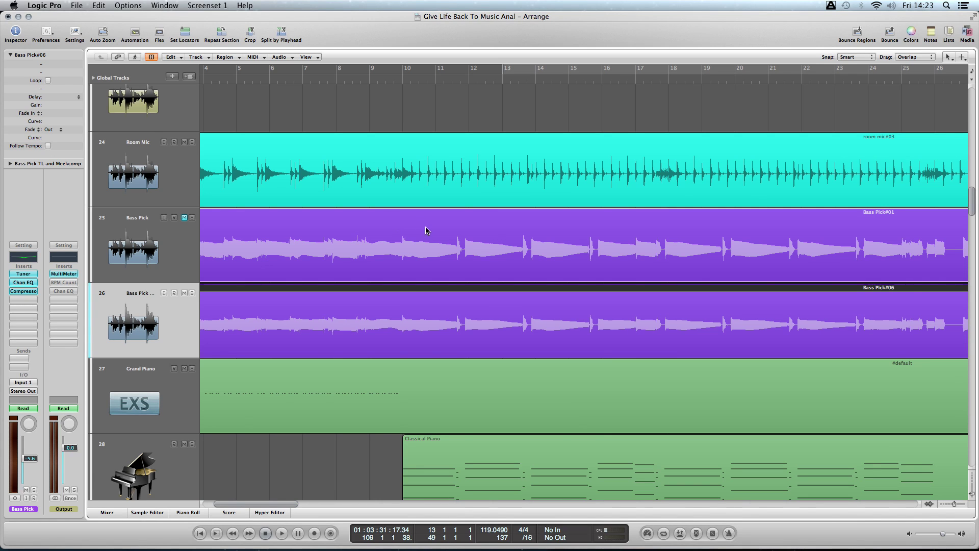
{"action": "scroll", "coordinate": [422, 230], "scroll_direction": "left", "scroll_amount": 4}
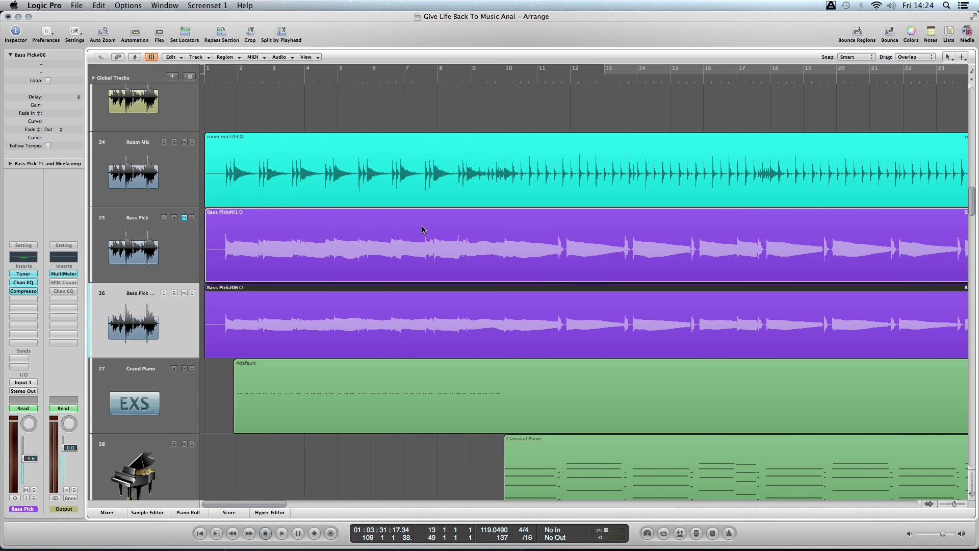
{"action": "scroll", "coordinate": [423, 230], "scroll_direction": "right", "scroll_amount": 15}
{"action": "scroll", "coordinate": [419, 226], "scroll_direction": "right", "scroll_amount": 11}
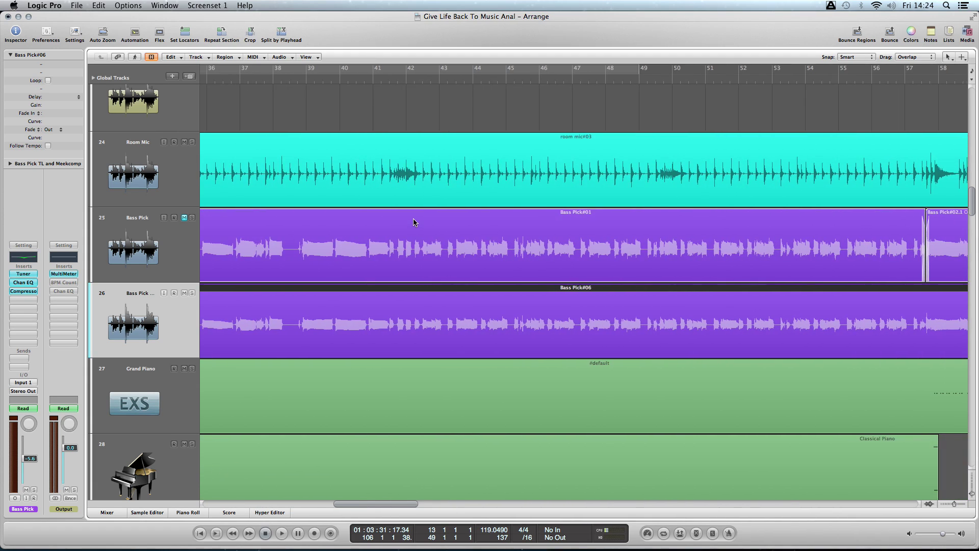
{"action": "scroll", "coordinate": [414, 223], "scroll_direction": "left", "scroll_amount": 20}
{"action": "scroll", "coordinate": [414, 223], "scroll_direction": "left", "scroll_amount": 3}
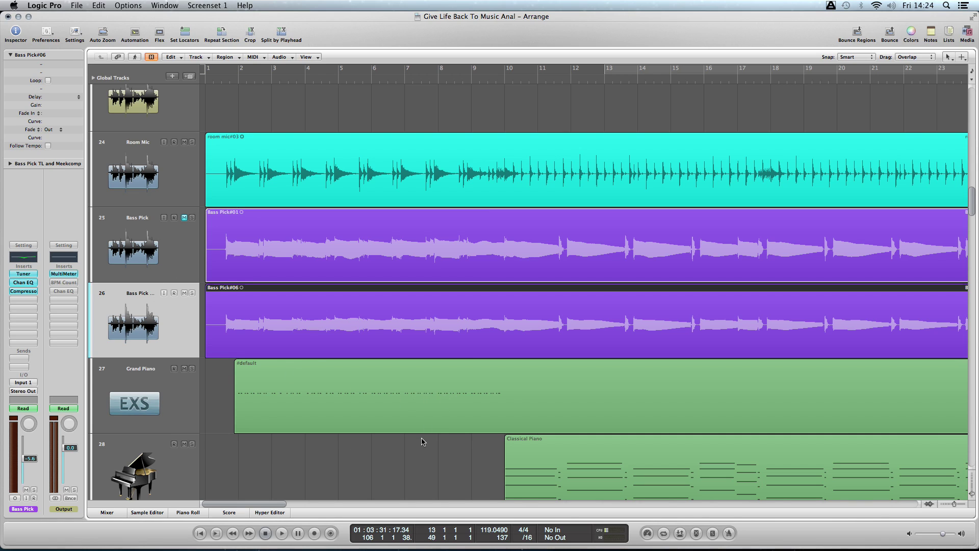
{"action": "left_click", "coordinate": [419, 455]}
{"action": "key", "text": "z"}
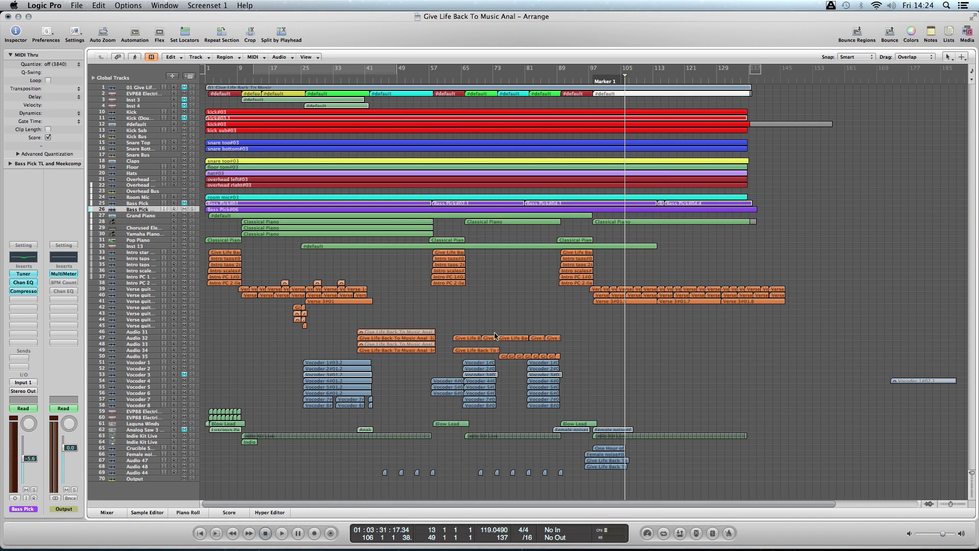